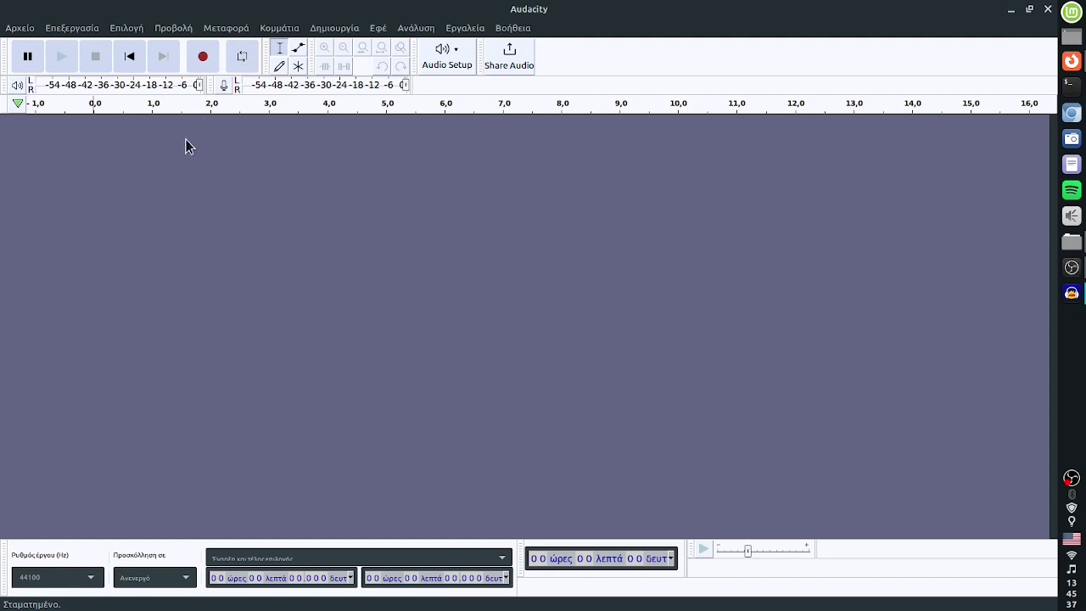
Step: Import the apaggellei-to-poiema-epos recitation MP3 from the audacity-exercises folder and listen to its opening
left_click(21, 28)
mouse_move(25, 177)
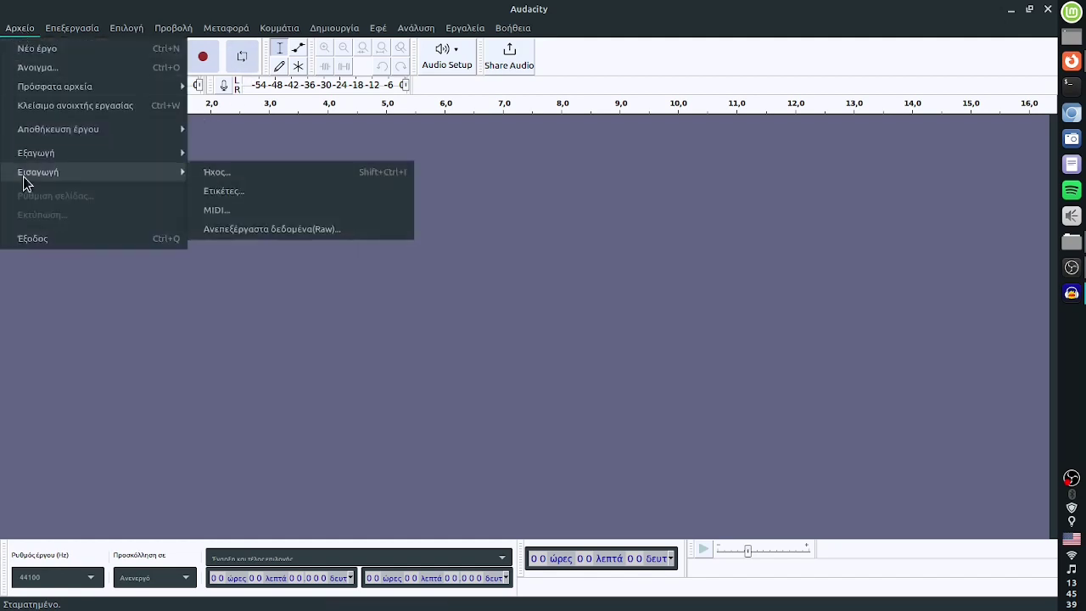
left_click(236, 176)
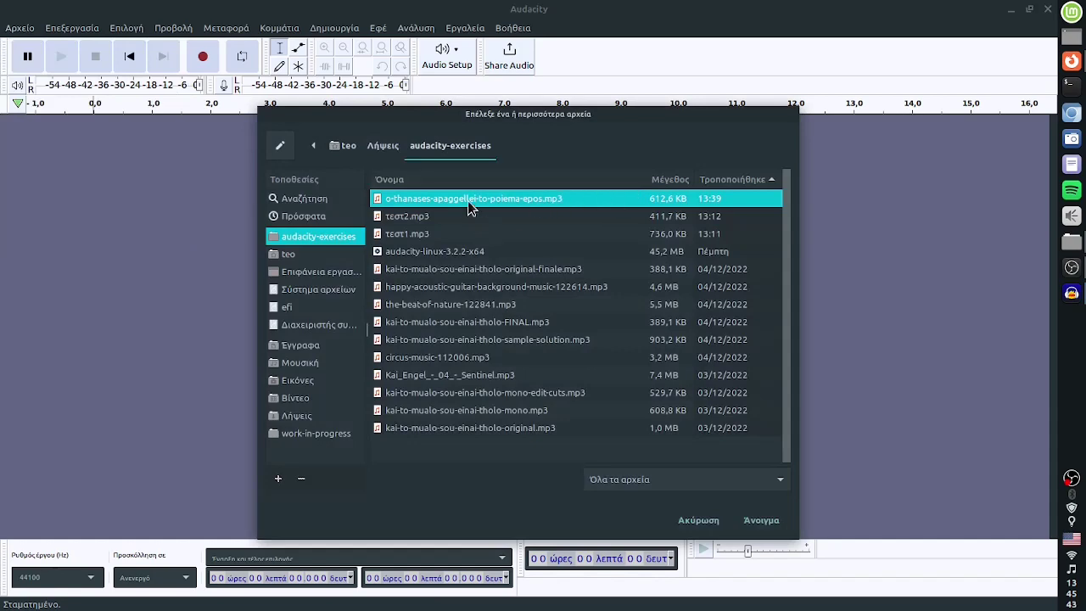
double_click(471, 201)
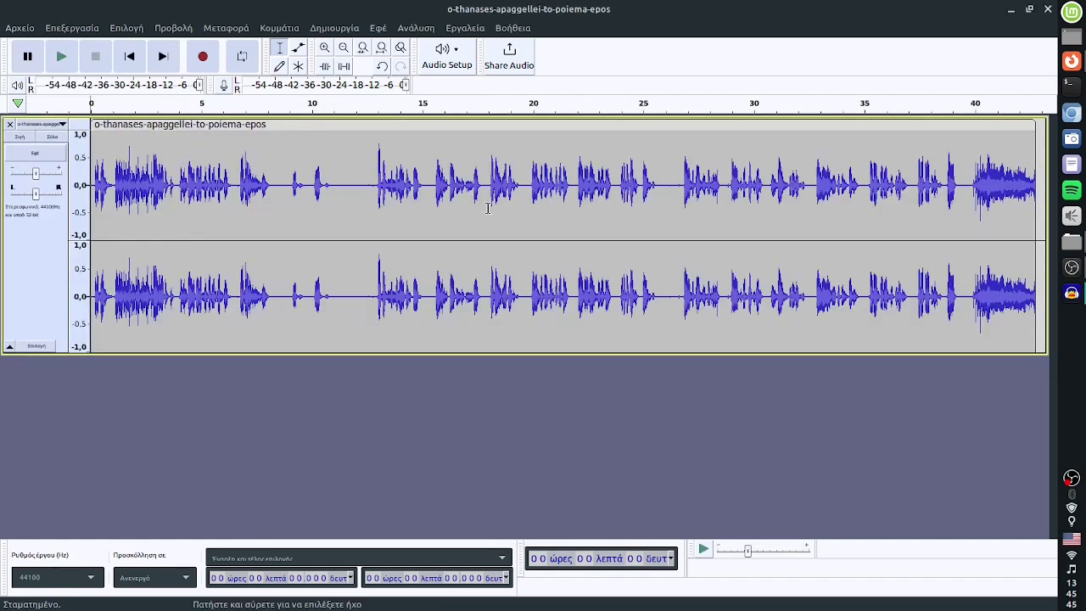
left_click(65, 57)
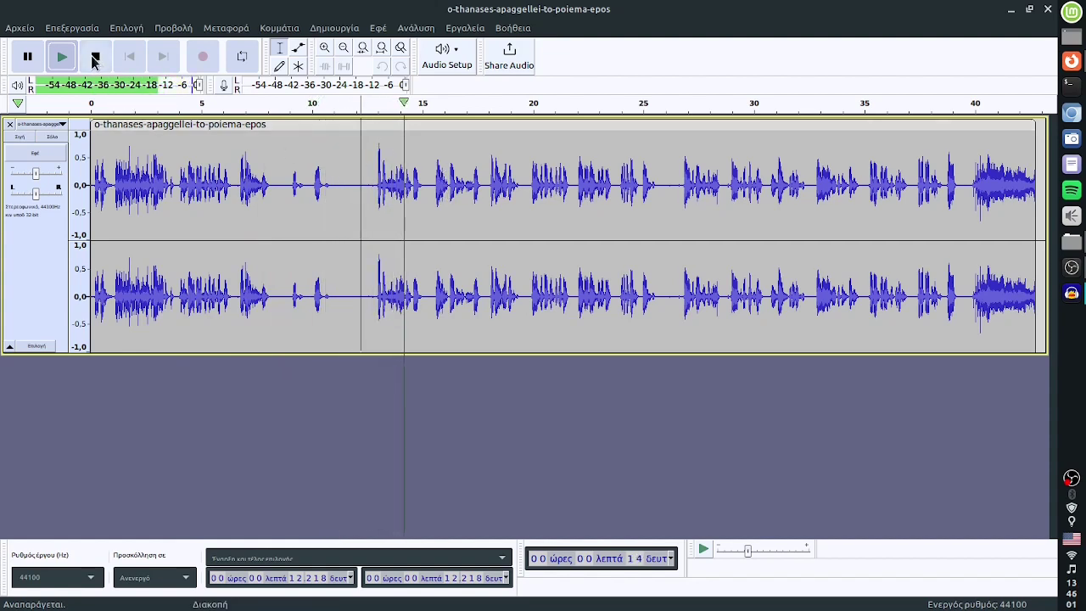
key("space")
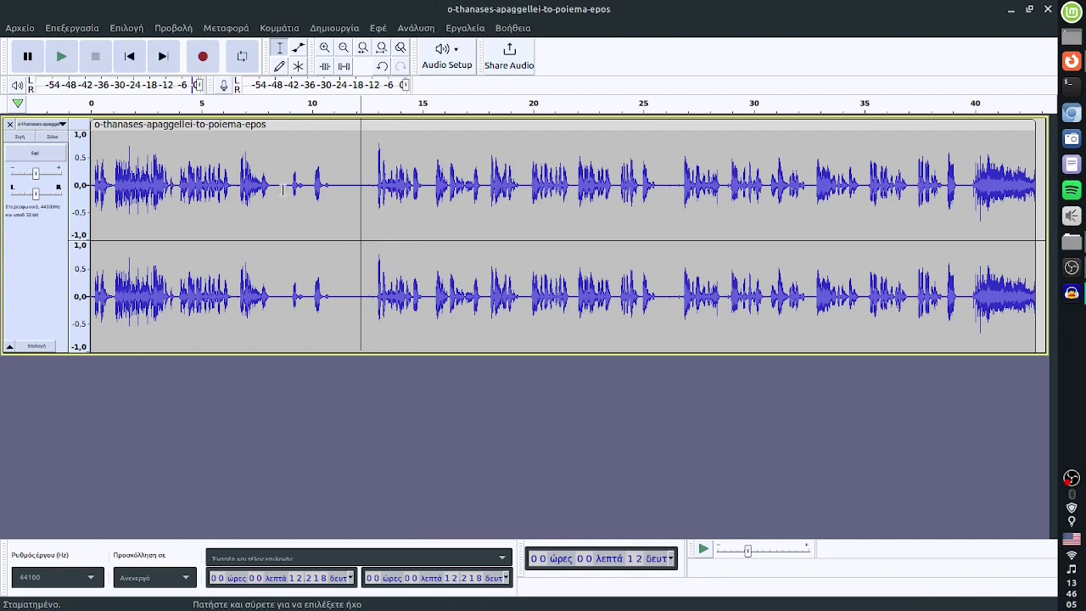
Step: Import circus-music-112006.mp3 from the audacity-exercises folder as a second track below the recitation
left_click(21, 28)
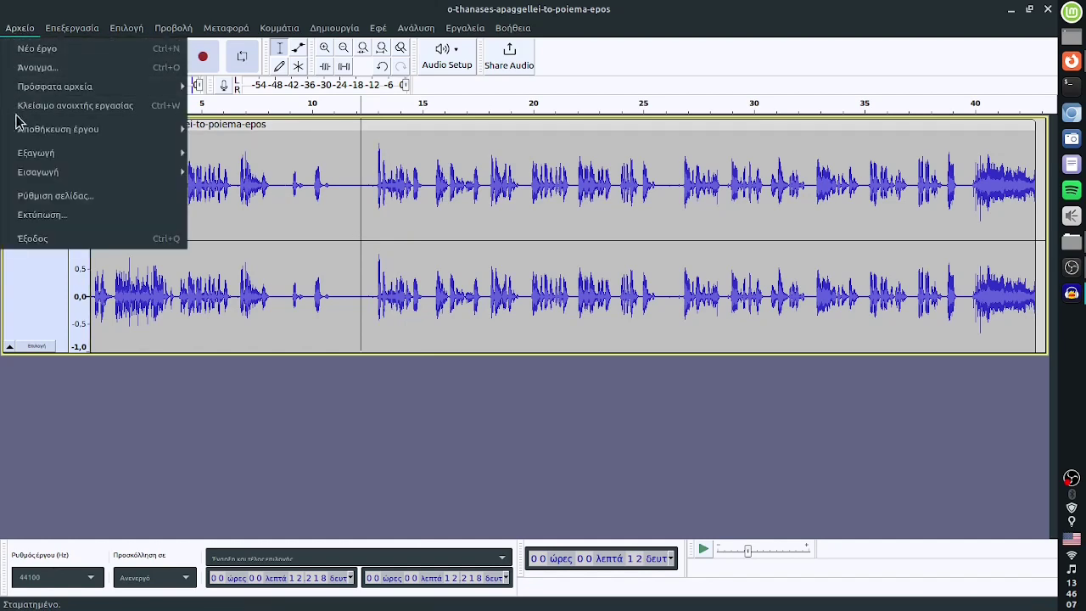
mouse_move(36, 158)
mouse_move(60, 175)
left_click(219, 177)
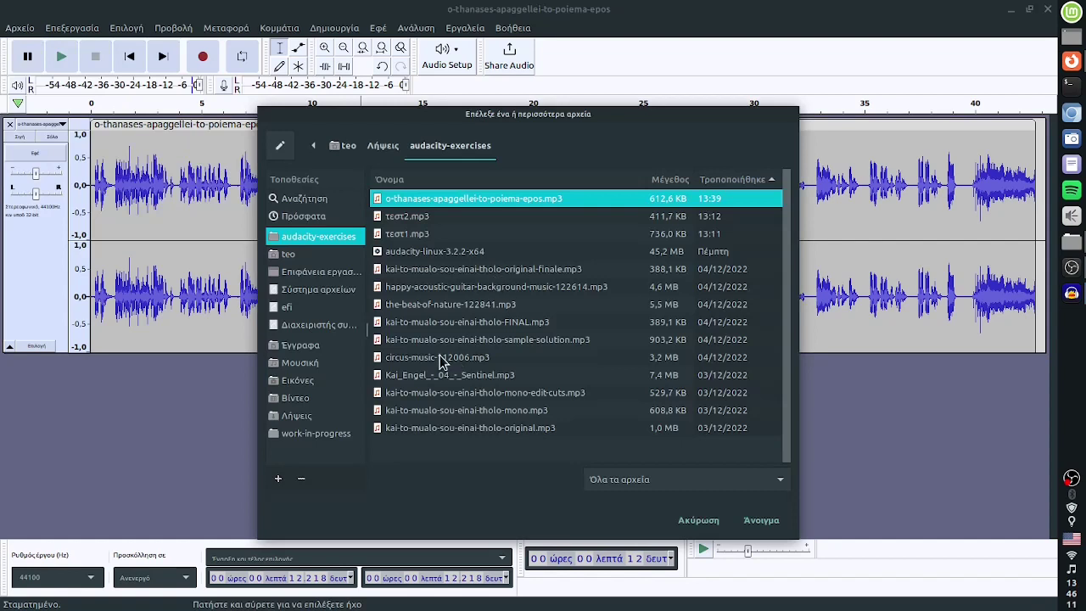
left_click(441, 360)
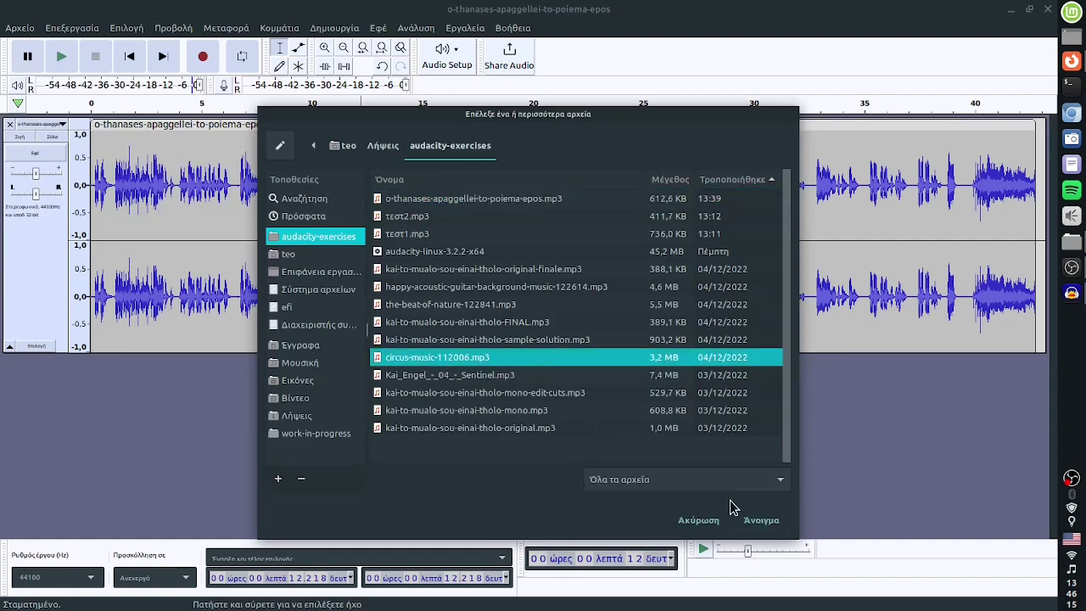
left_click(758, 518)
scroll(304, 250, "up", 1)
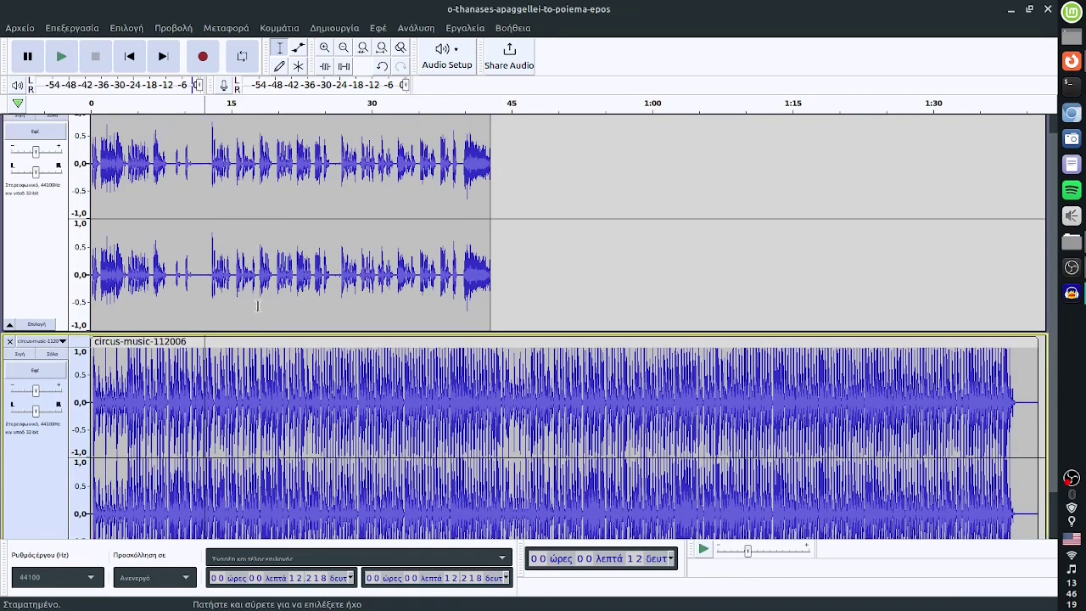
scroll(316, 374, "down", 1)
scroll(250, 247, "up", 1)
scroll(243, 237, "down", 1)
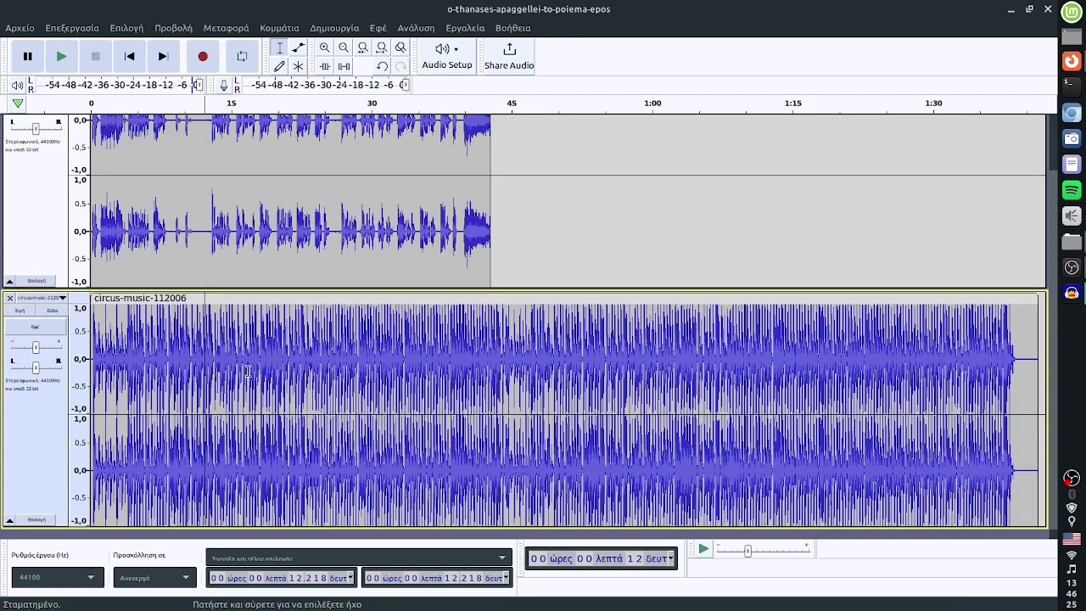
scroll(249, 371, "up", 2)
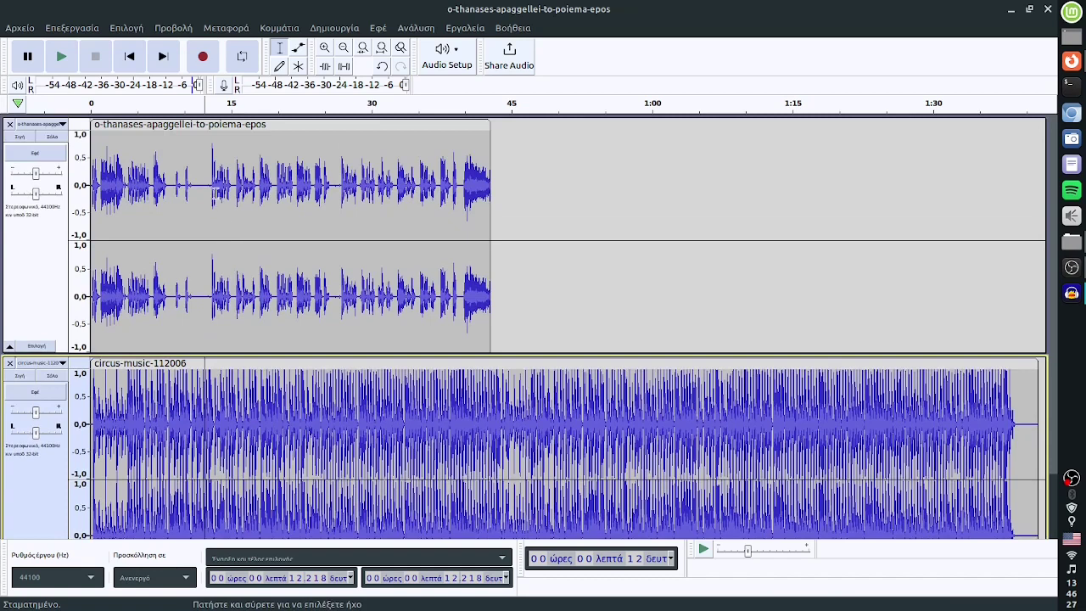
Step: Play both tracks together briefly from about 7.7 s
left_click(201, 177)
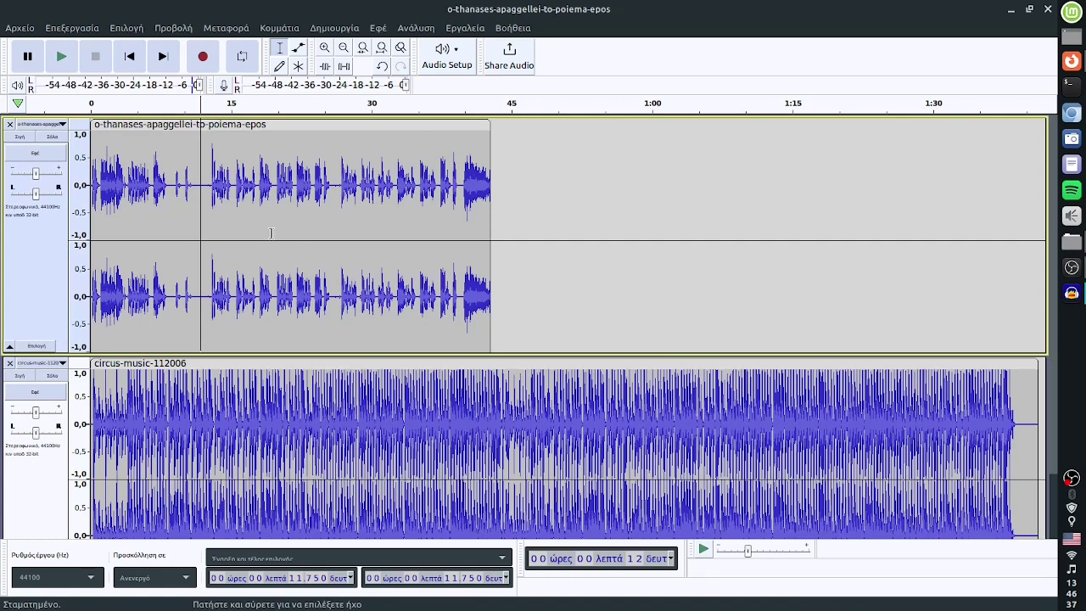
left_click(161, 170)
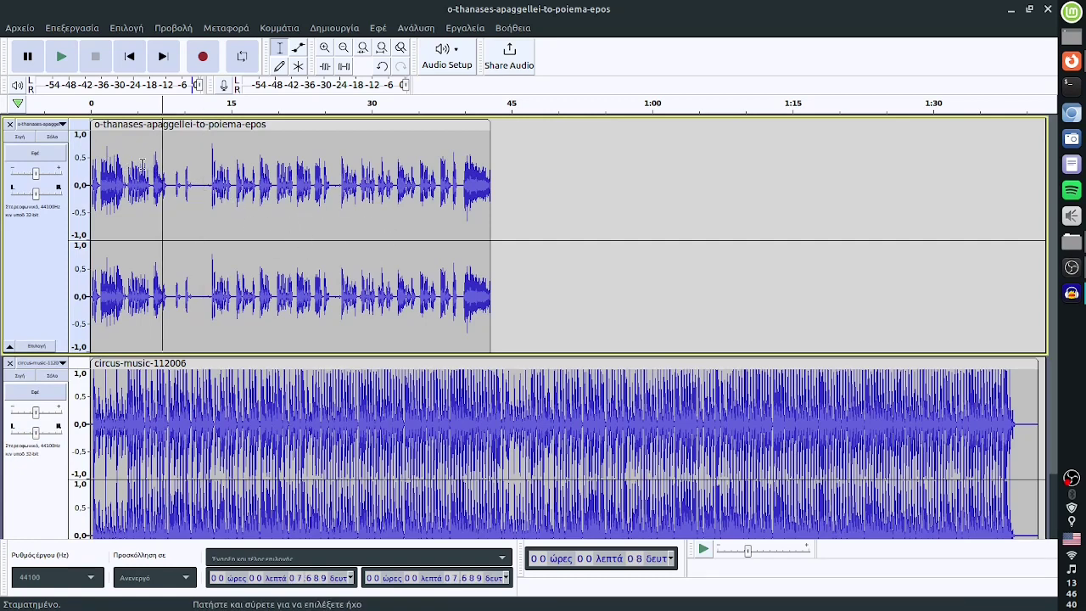
left_click(66, 60)
left_click(95, 56)
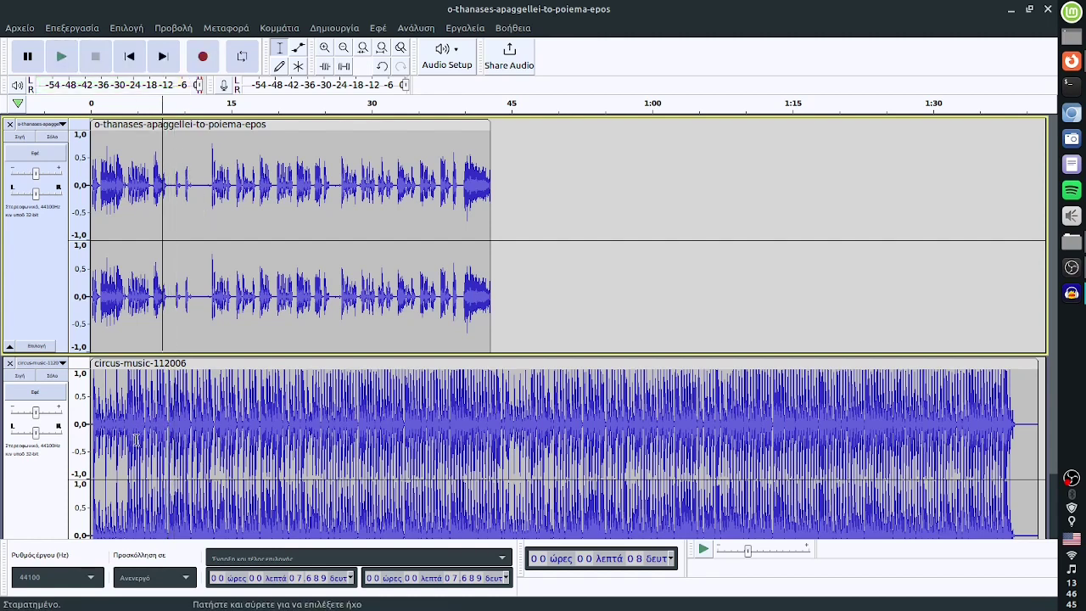
Step: Solo the recitation track and listen to it from about 7.7 s and 11.3 s, leaving the cursor at about 11.3 s
left_click(51, 138)
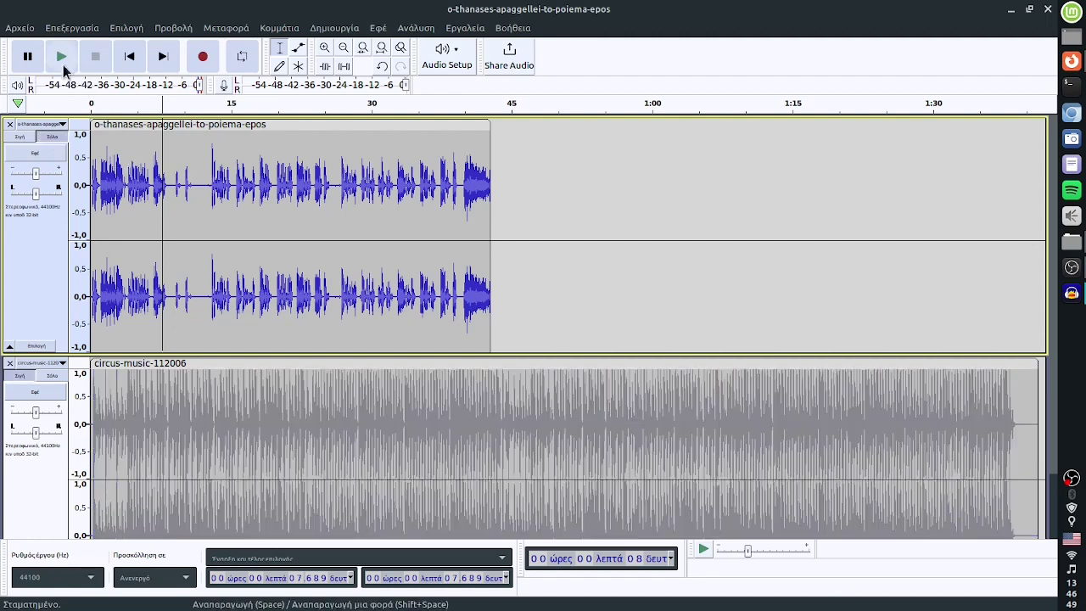
left_click(61, 57)
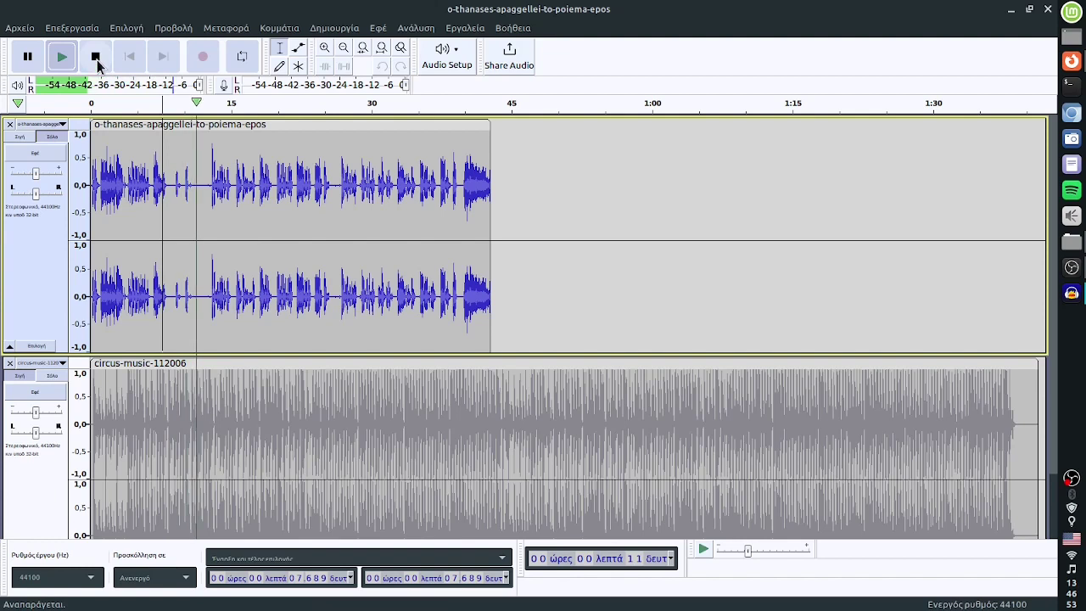
left_click(96, 58)
left_click(196, 166)
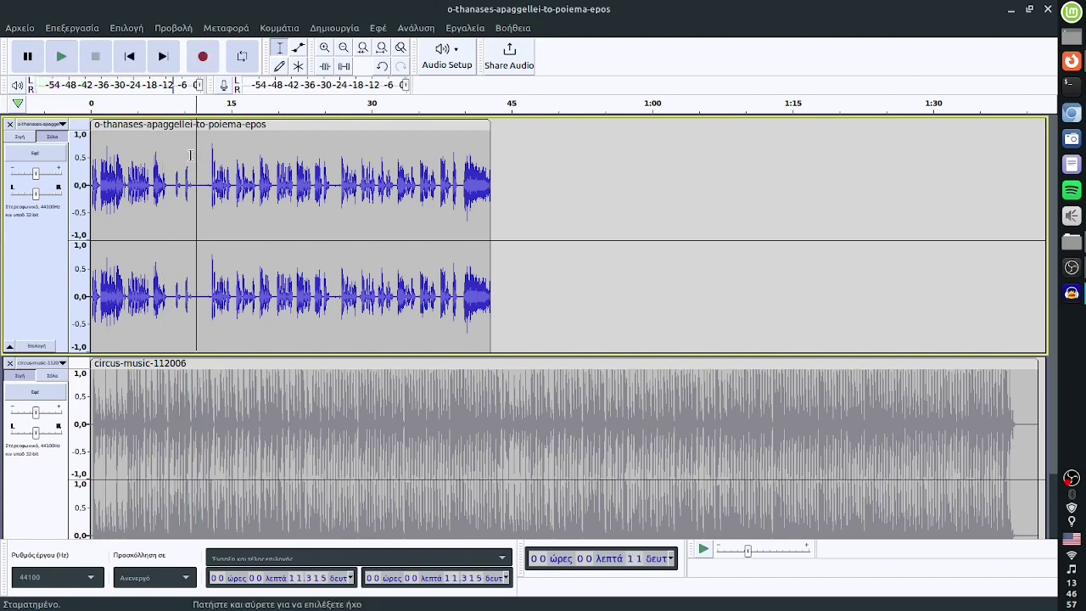
left_click(65, 61)
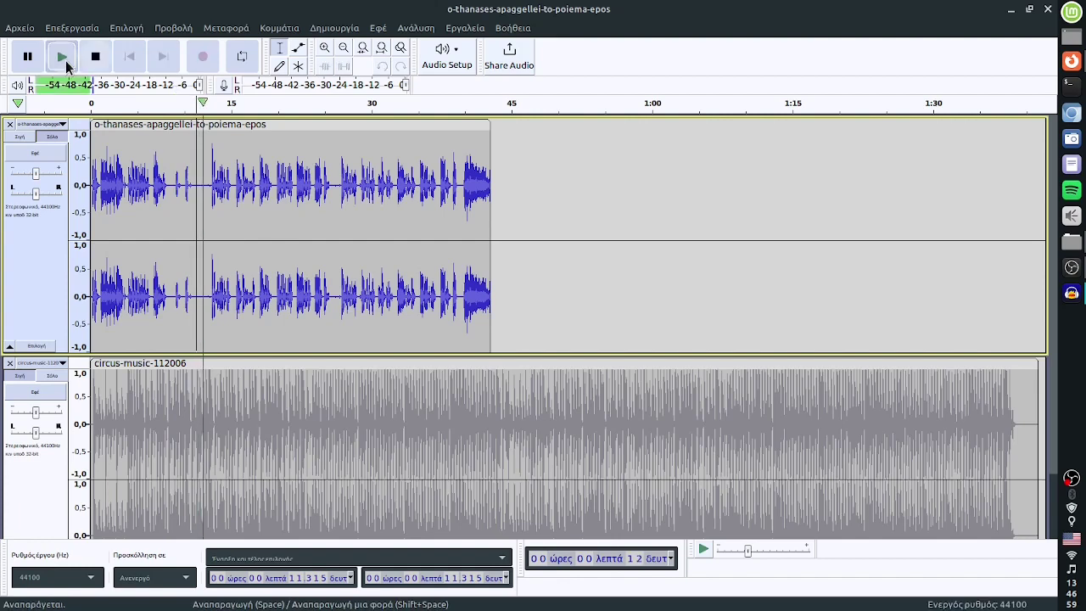
left_click(96, 56)
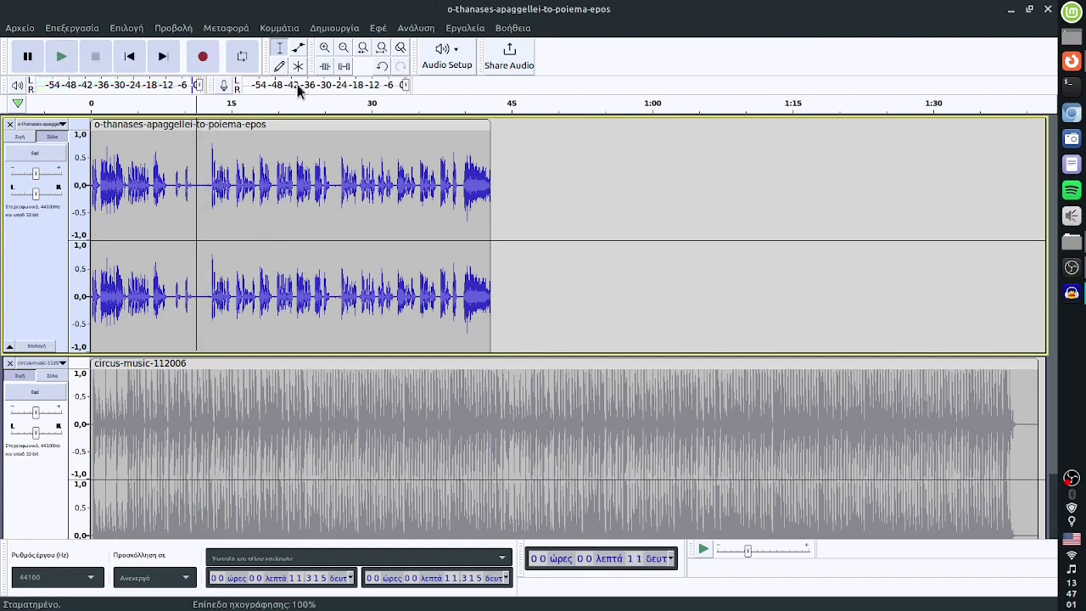
Step: Trim the recitation clip's beginning up to about 11.3 s and move the remaining clip to the start of the timeline
left_click(323, 51)
left_click(324, 51)
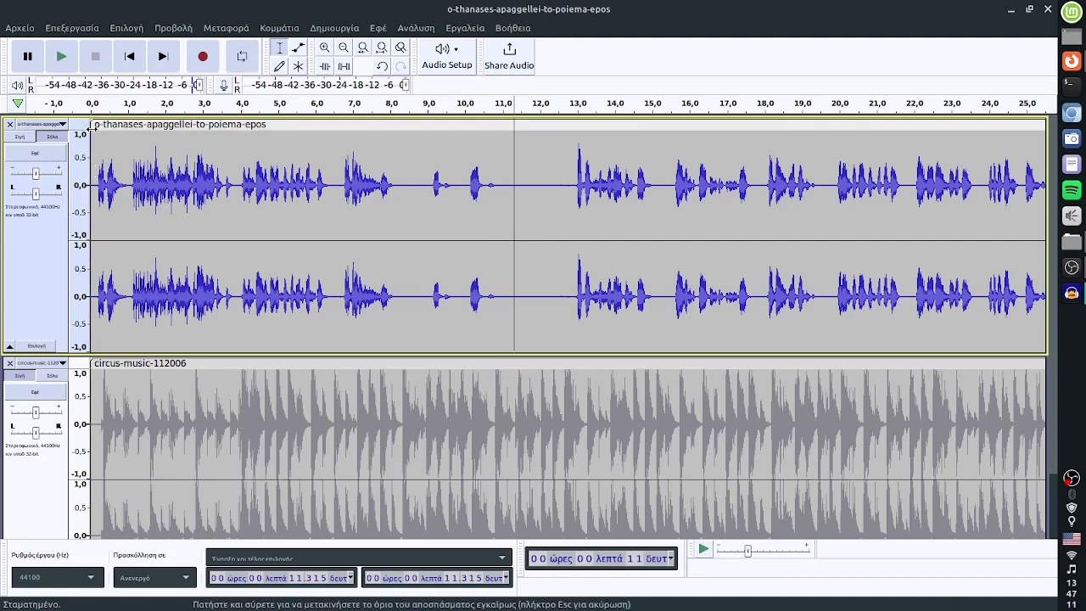
left_click_drag(96, 125, 516, 138)
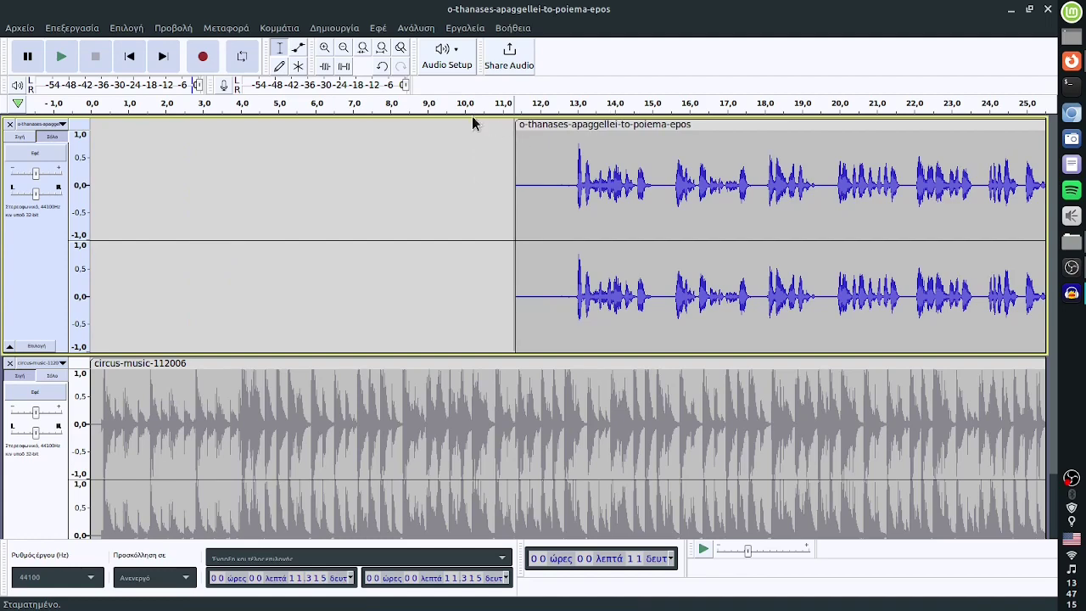
left_click_drag(708, 126, 284, 129)
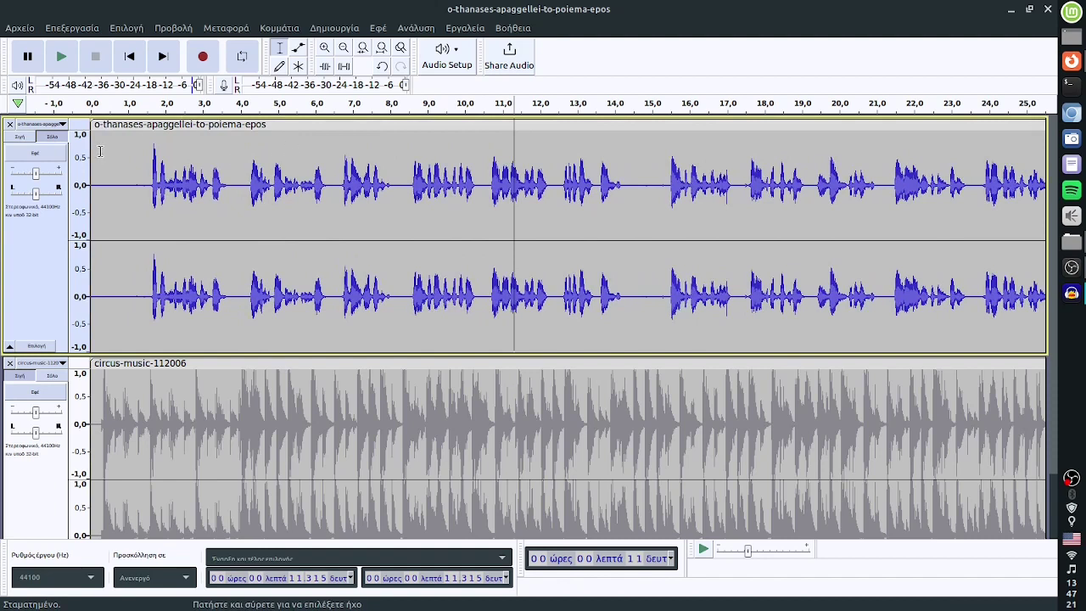
Step: Listen to the beginning of the trimmed recitation clip and bring the whole clip into view
left_click(59, 60)
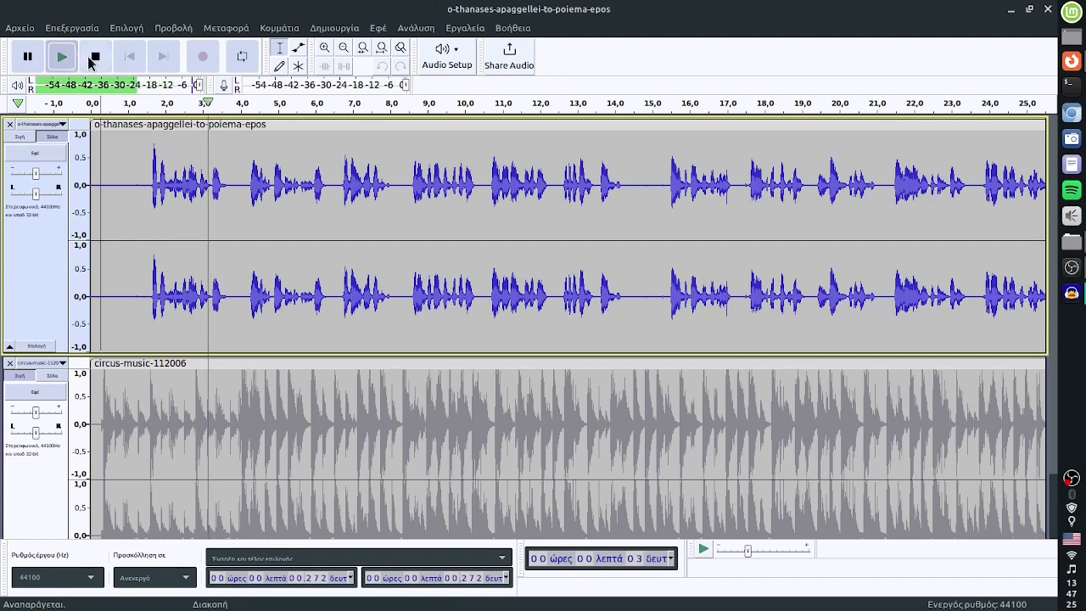
left_click(94, 57)
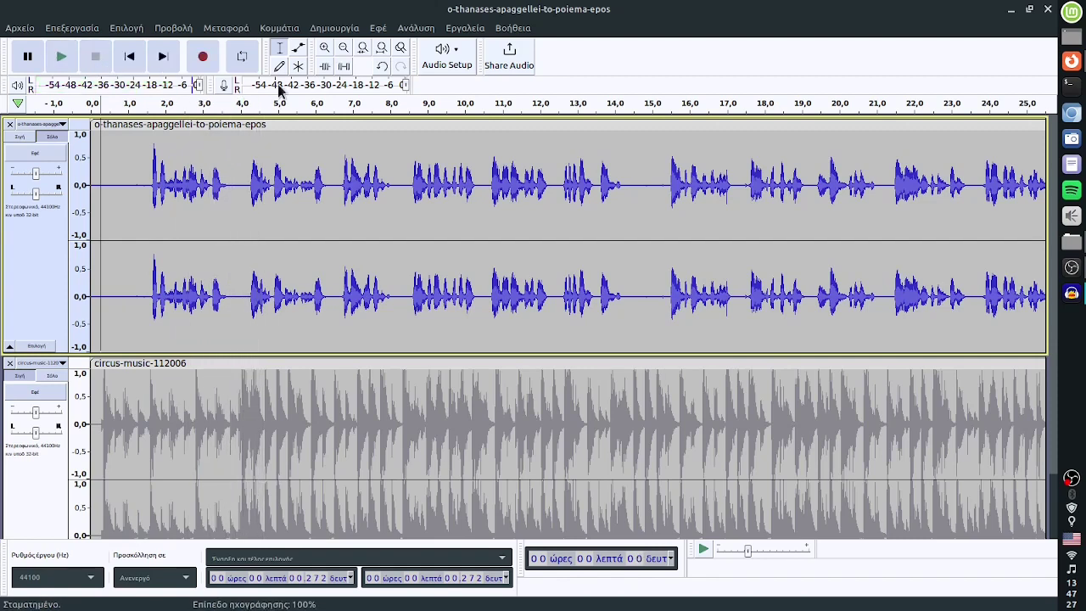
left_click(342, 49)
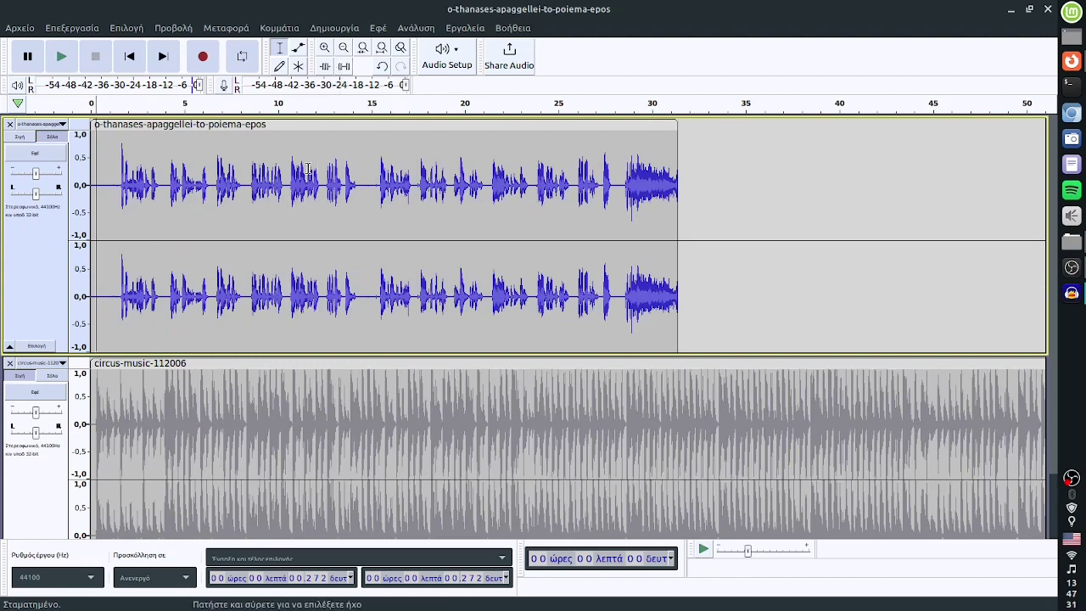
left_click(333, 185)
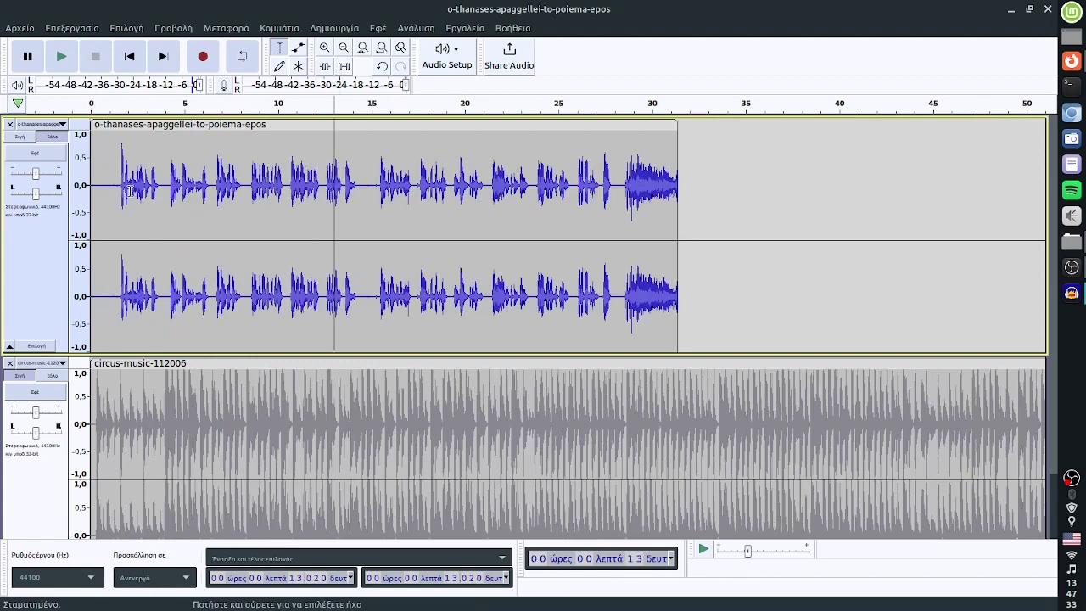
left_click(316, 192)
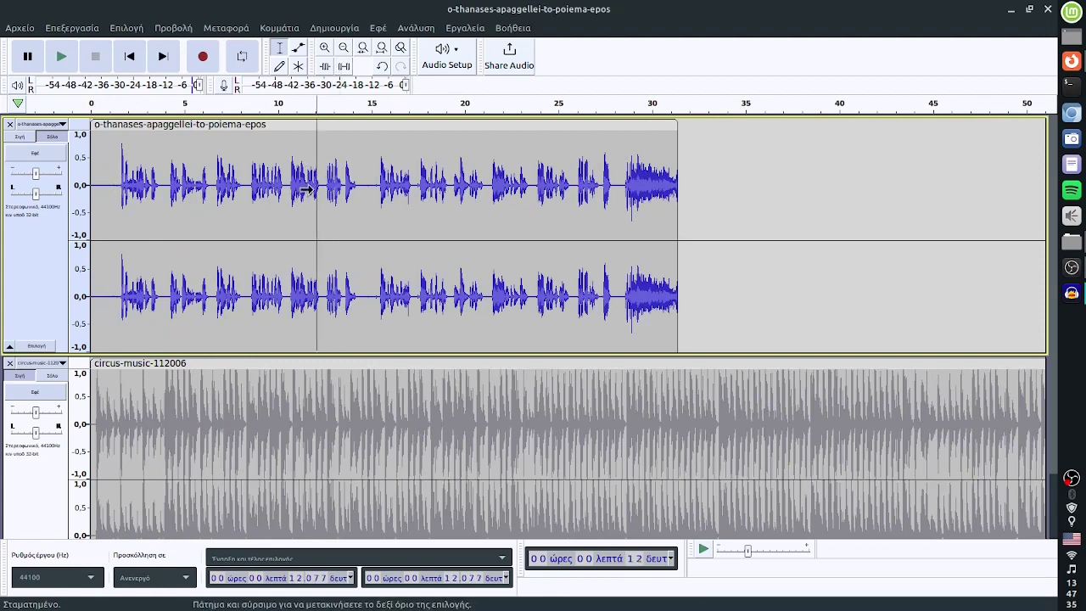
left_click(532, 191)
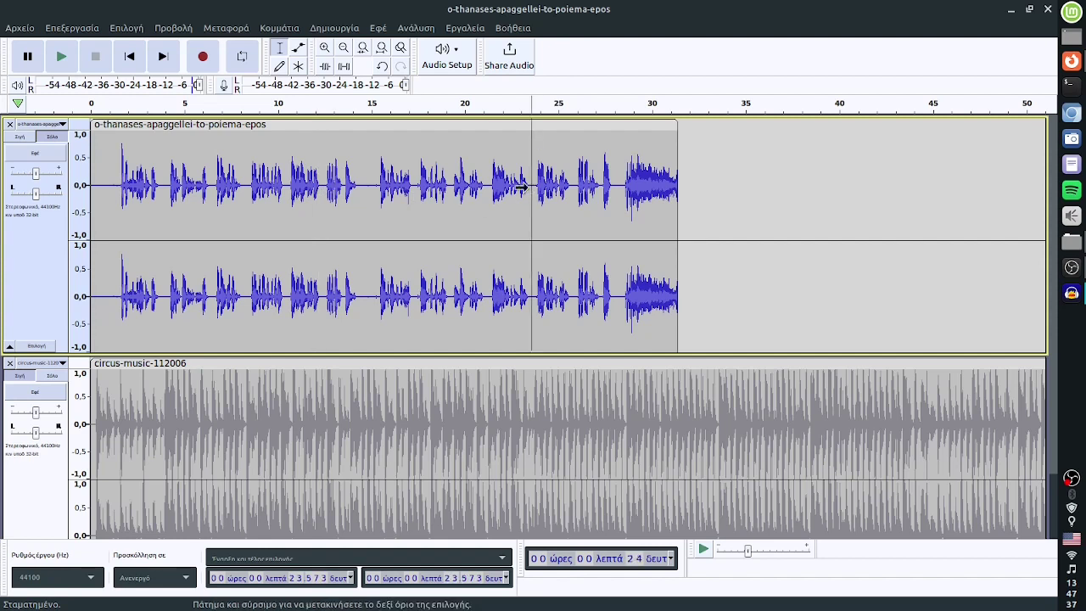
left_click(328, 192)
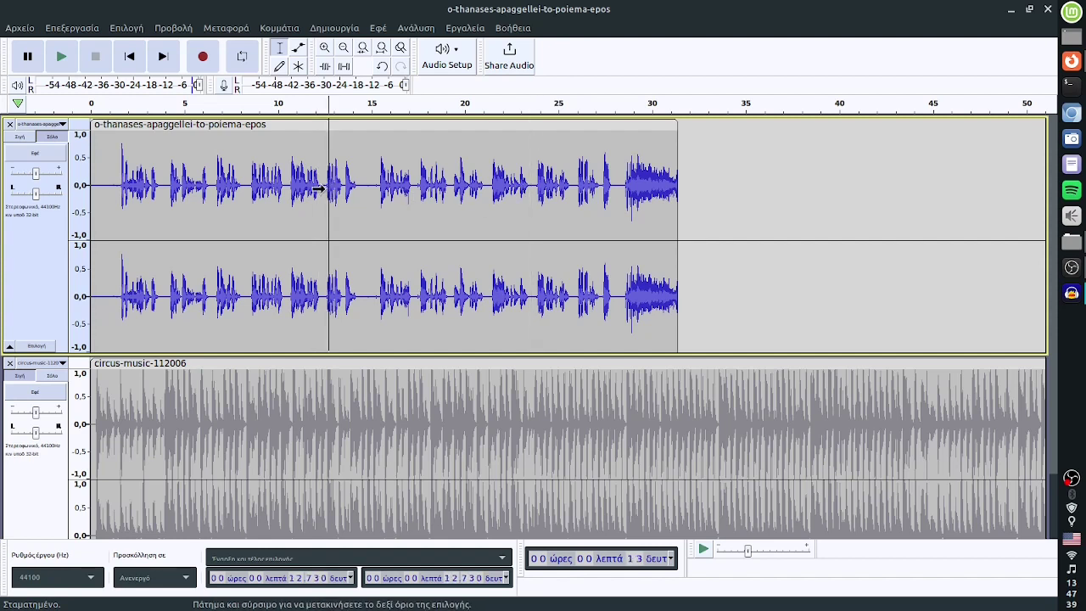
Step: Turn off solo on the recitation track and play both tracks together from about 0.7 s
left_click(54, 138)
left_click(56, 137)
left_click(56, 138)
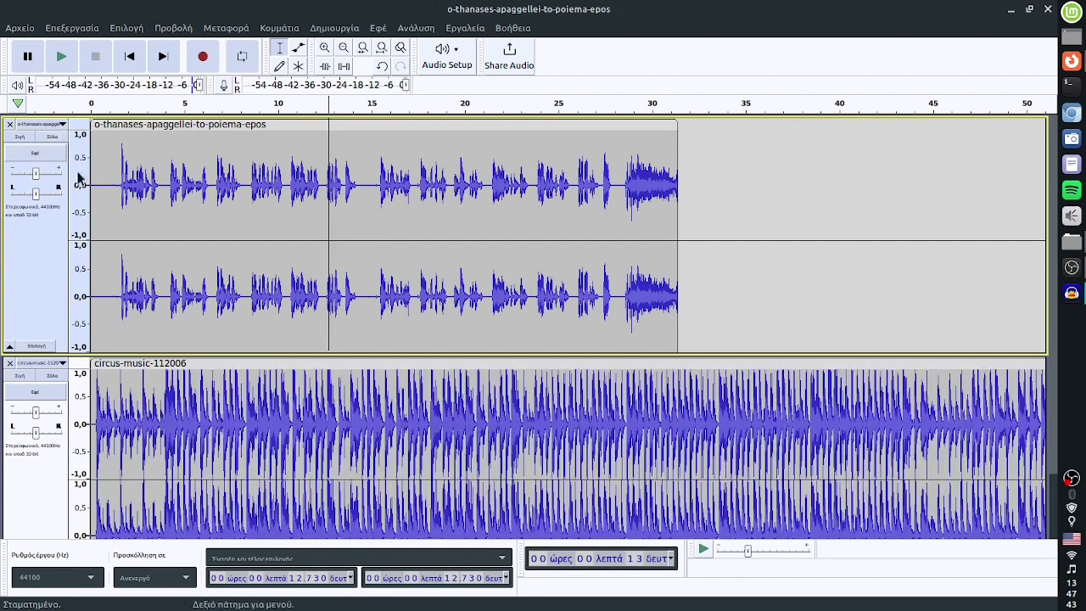
left_click(103, 274)
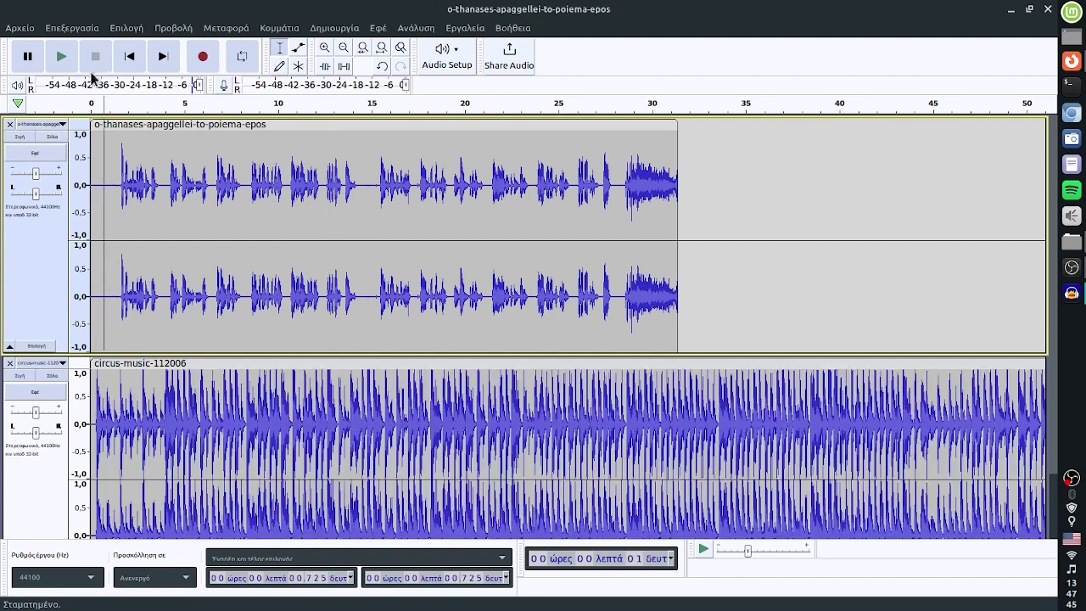
left_click(62, 57)
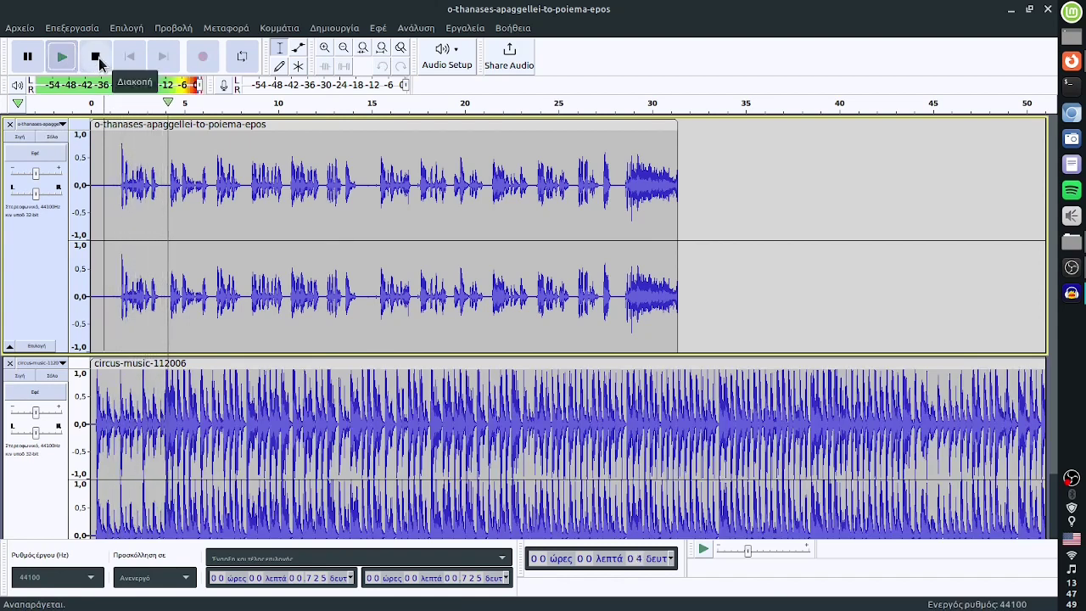
left_click(98, 59)
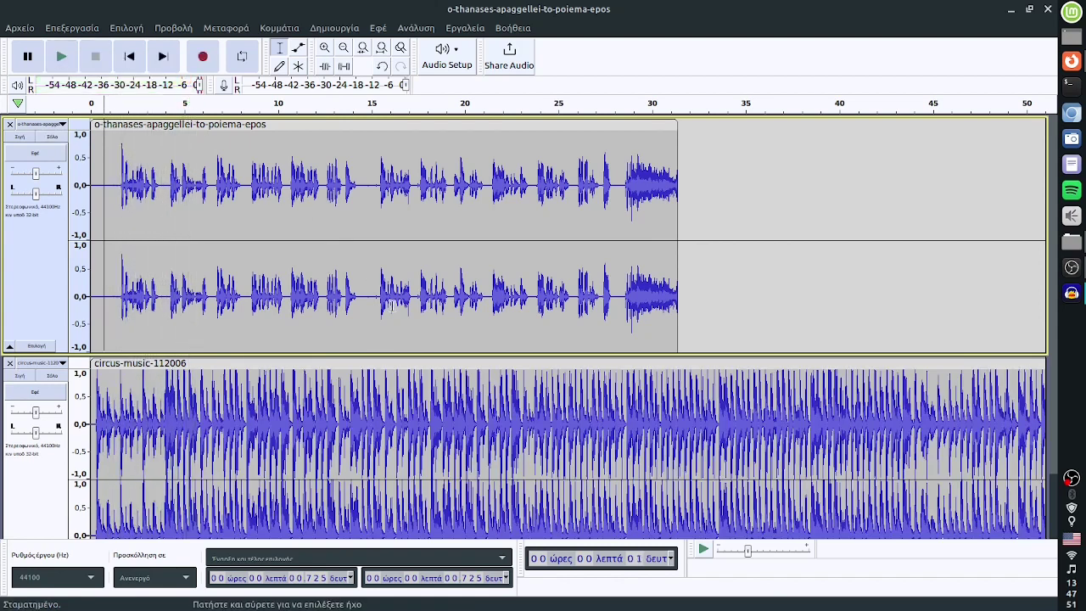
left_click(356, 419)
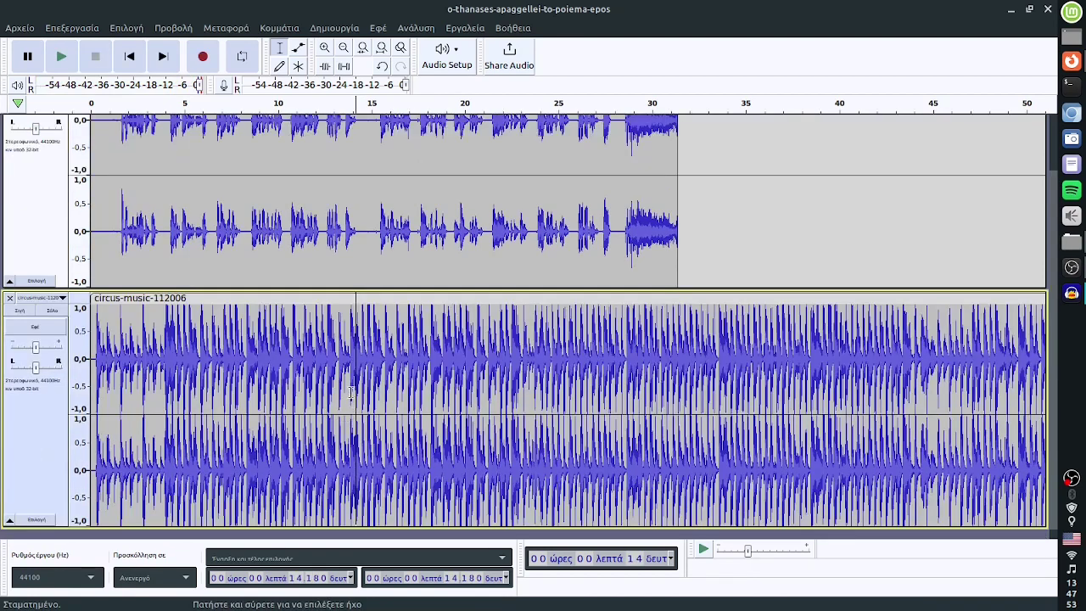
scroll(325, 389, "down", 1)
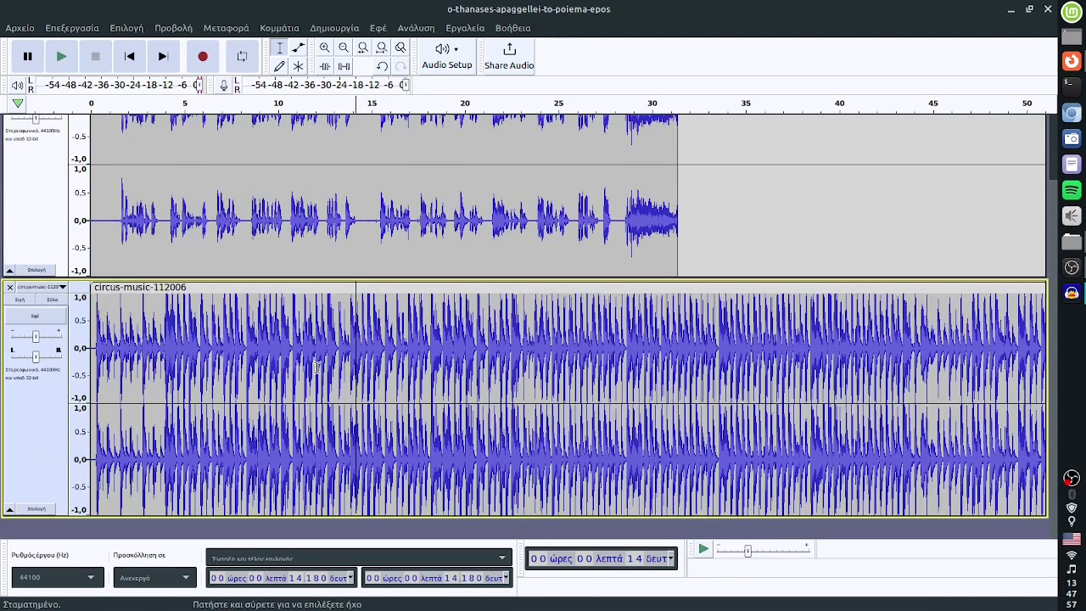
scroll(317, 368, "up", 3)
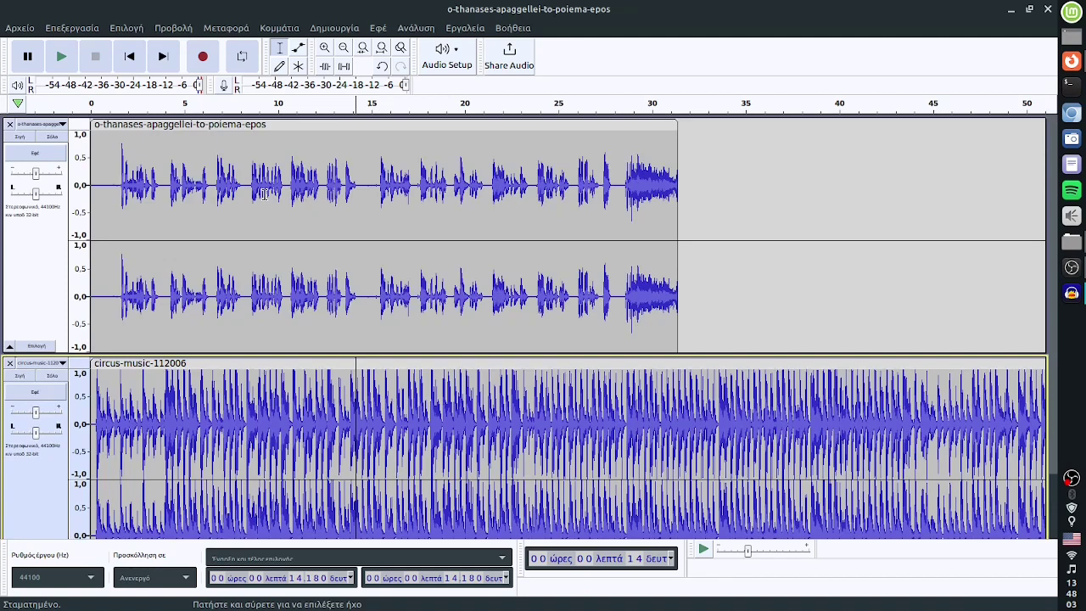
left_click(211, 418)
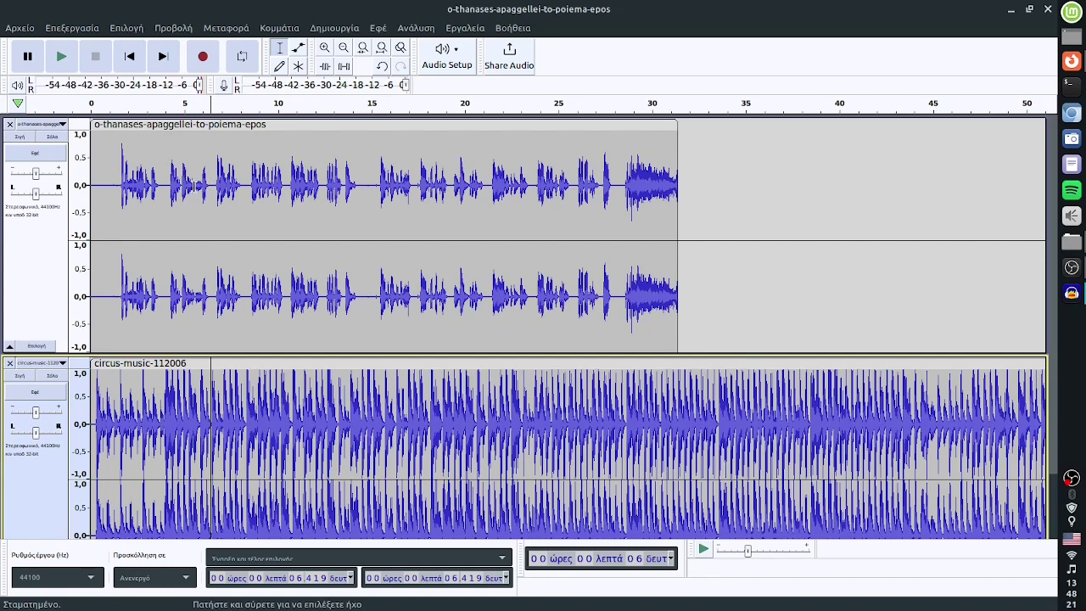
Step: Normalize the entire recitation clip to a peak amplitude of -1.0 dB, with DC offset removal enabled
double_click(191, 185)
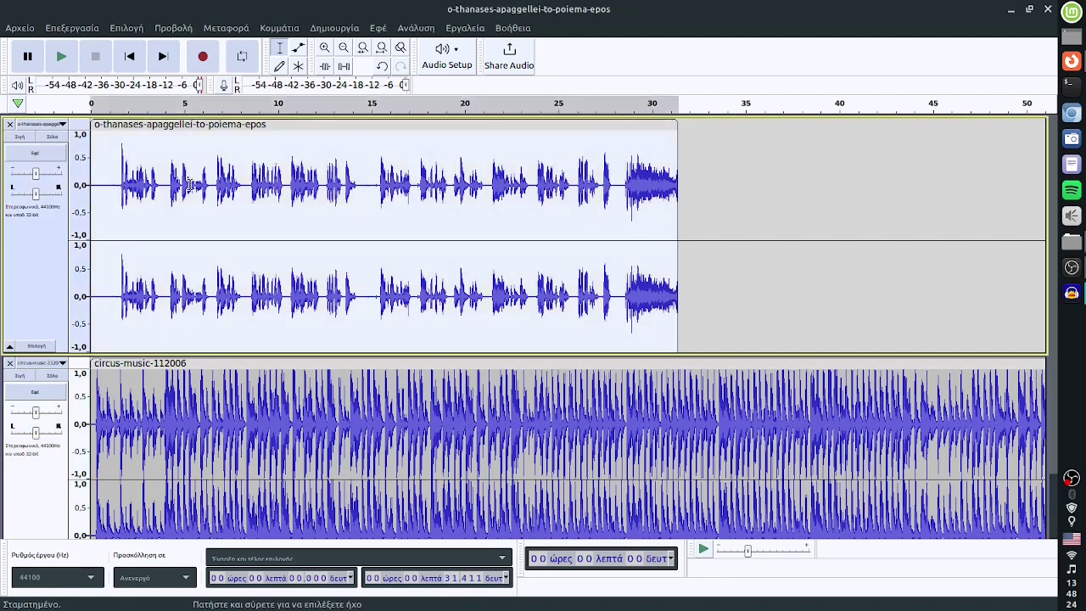
left_click(380, 30)
mouse_move(438, 124)
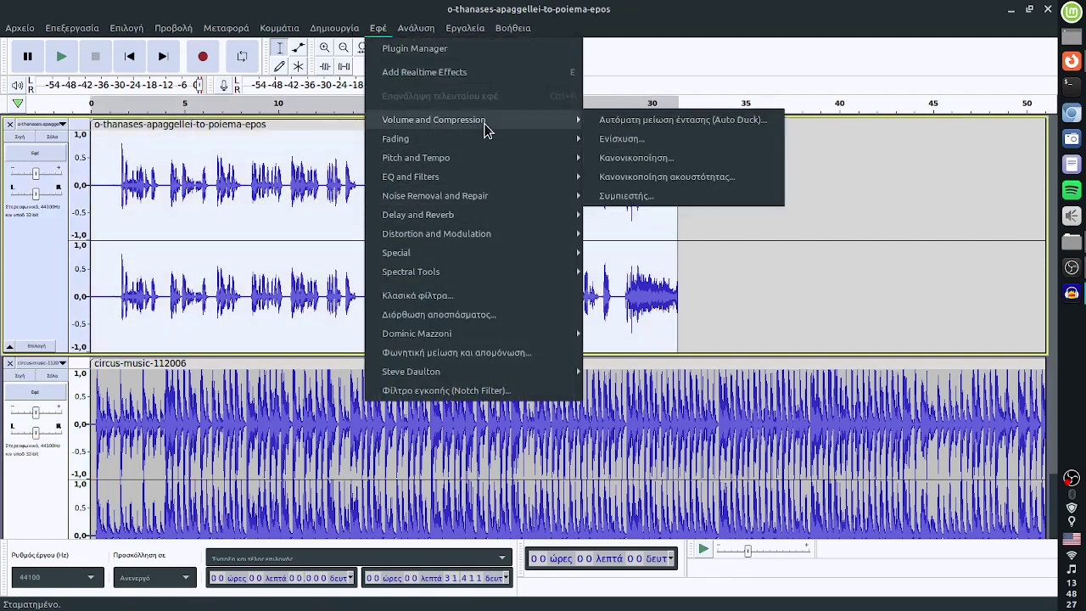
left_click(640, 165)
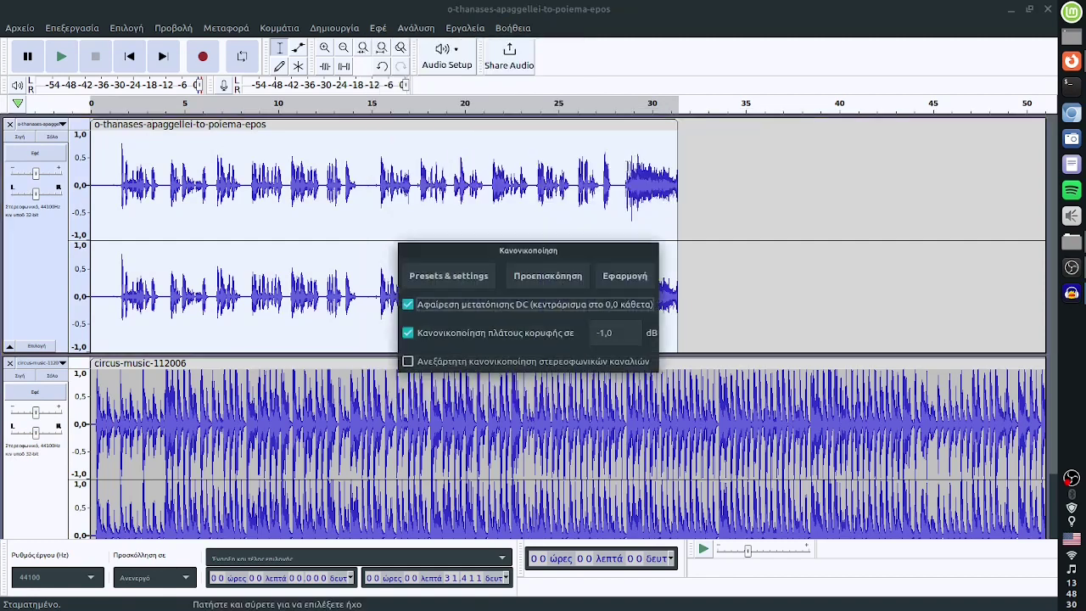
left_click(632, 278)
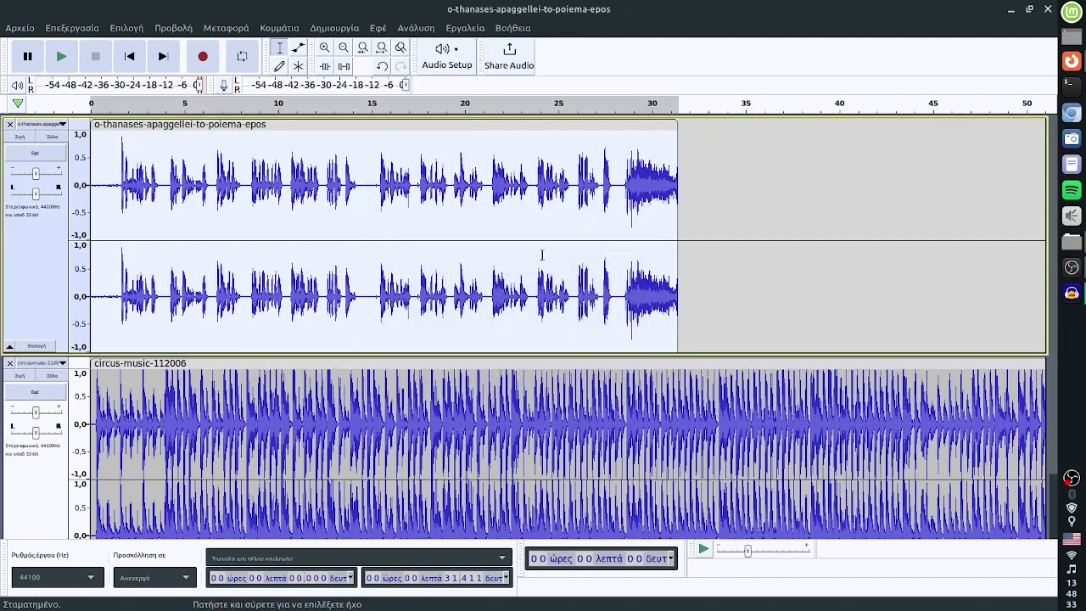
Step: Listen briefly to the normalized recitation together with the circus music from about 6.7 s
left_click(217, 199)
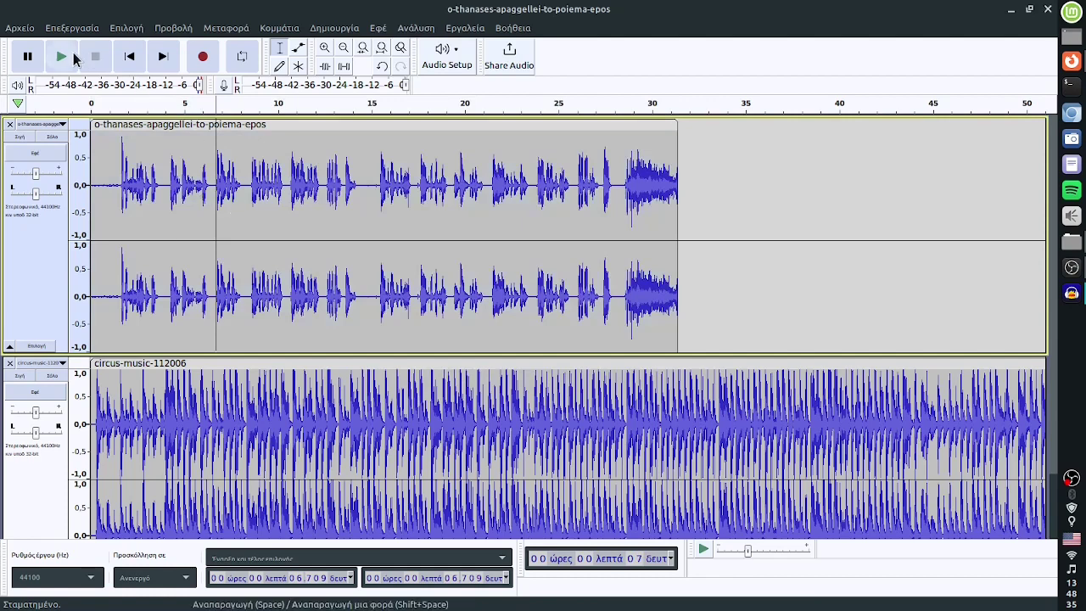
left_click(66, 55)
left_click(95, 56)
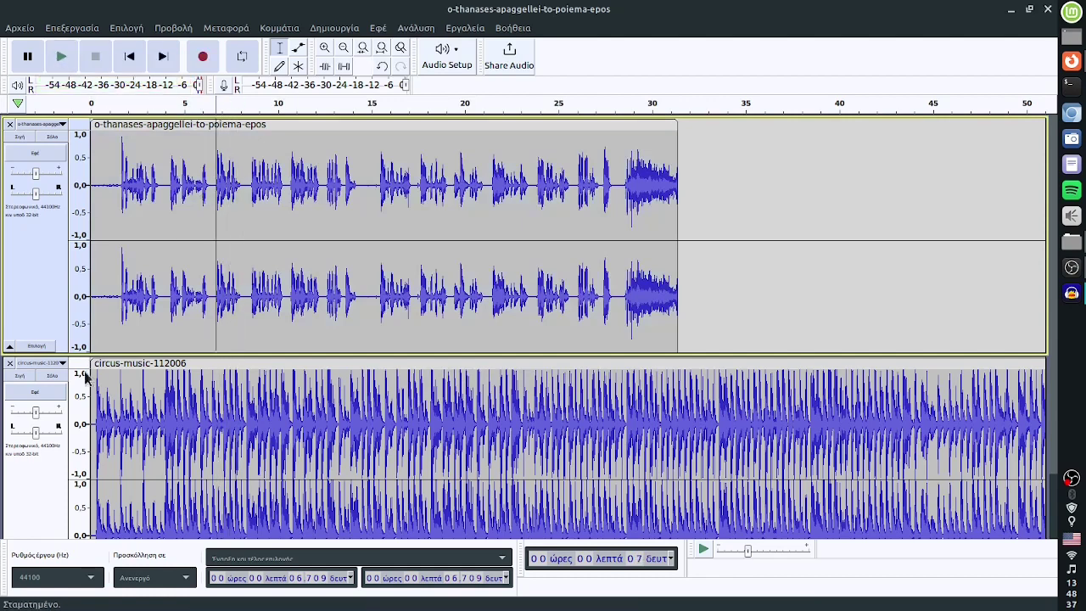
Step: Lower the circus music track's gain to -12 dB and check the balance by playing from about 6.7 s
left_click_drag(36, 413, 23, 416)
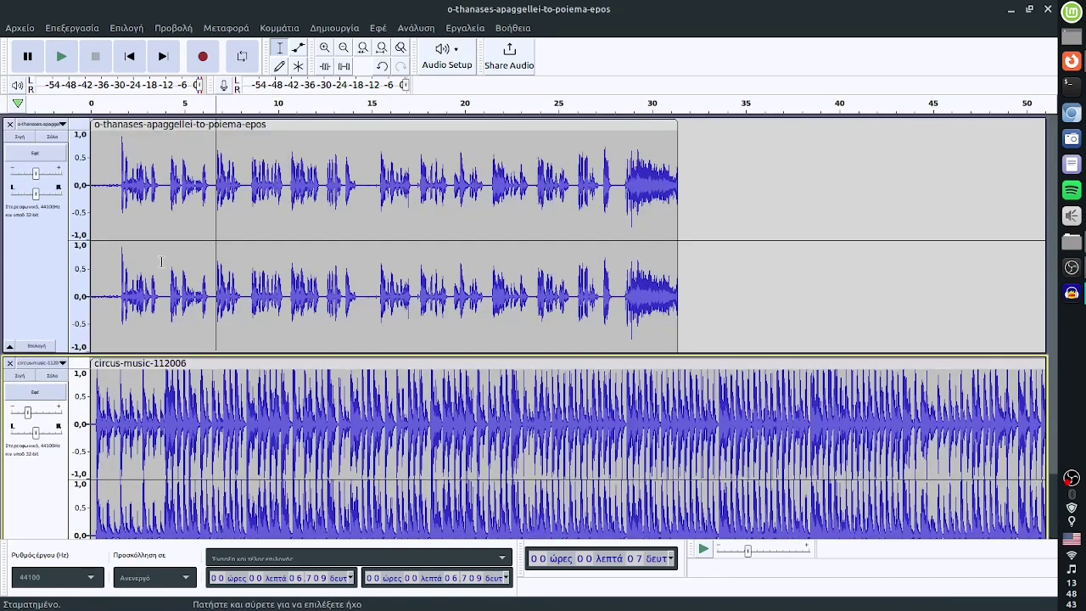
left_click(63, 60)
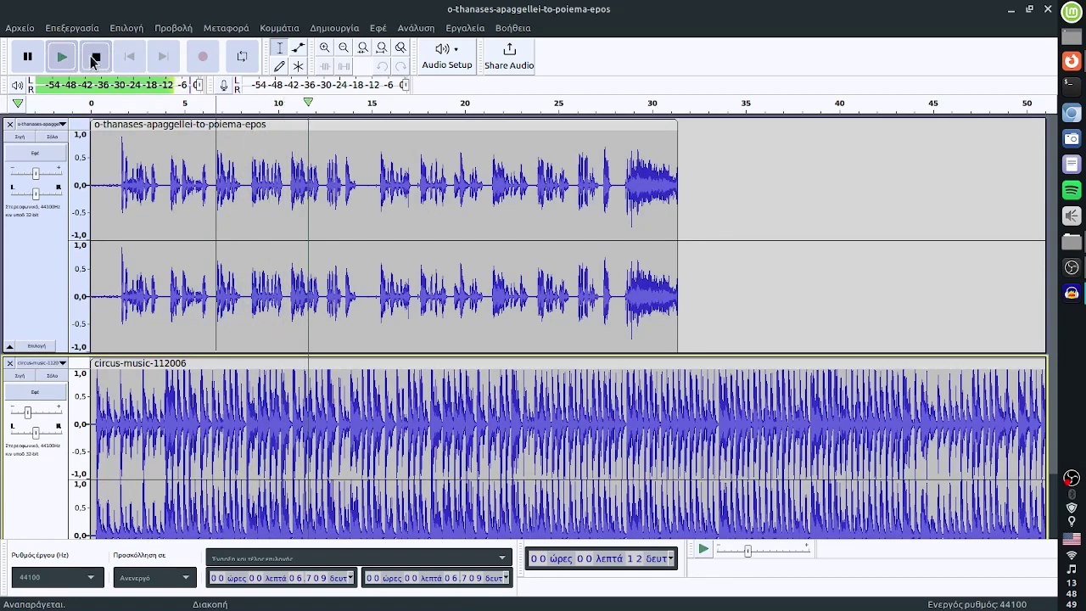
left_click(94, 58)
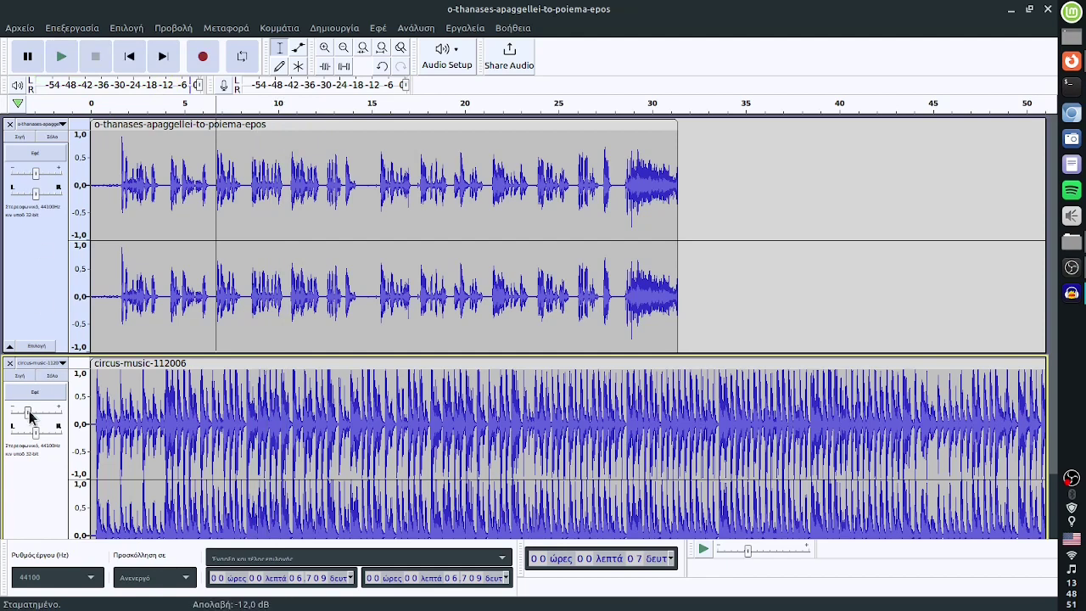
Step: Lower the circus music track's gain slightly further and check the mix by playing from about 2.4 s
left_click_drag(29, 416, 28, 416)
left_click_drag(27, 416, 24, 416)
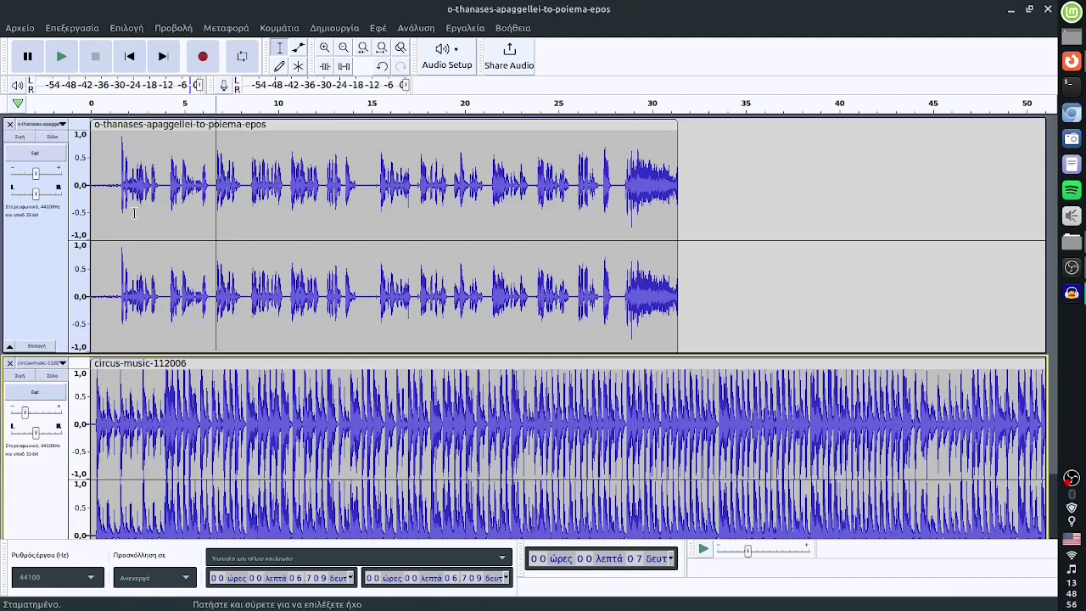
left_click(133, 212)
left_click(62, 57)
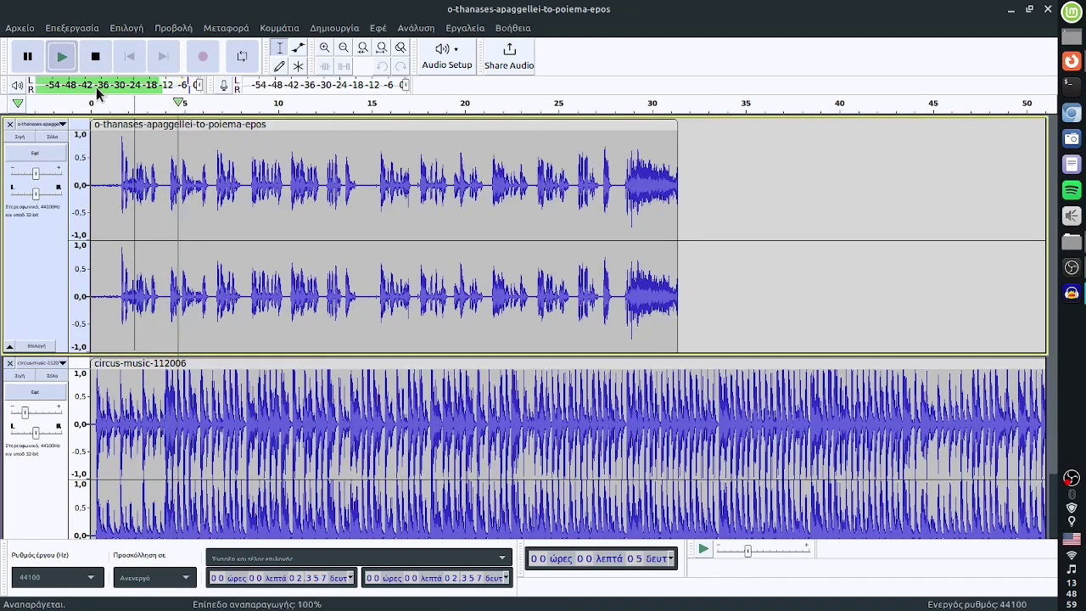
left_click(95, 61)
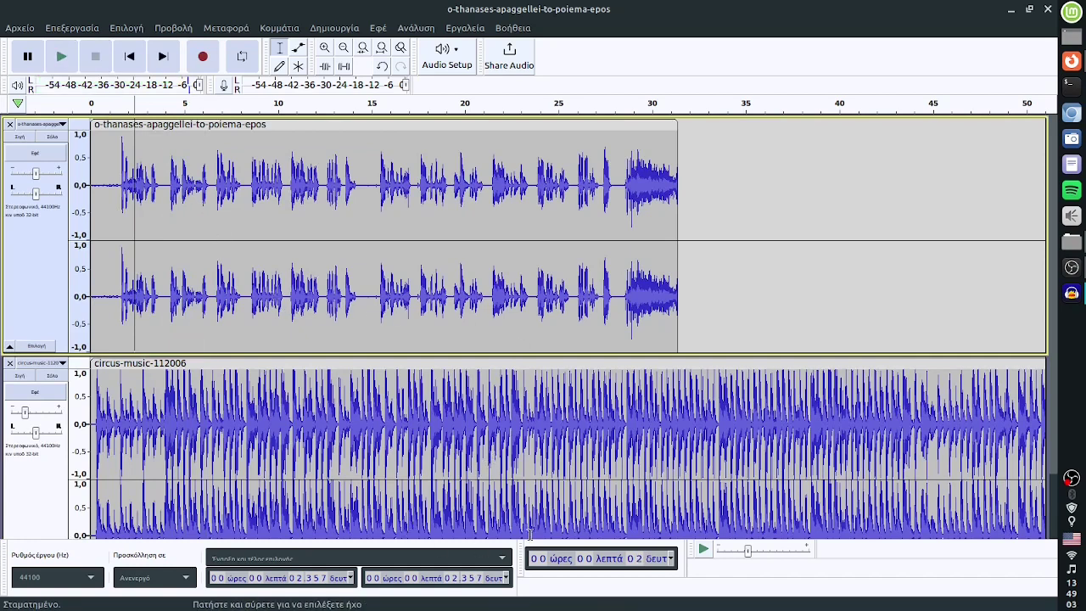
Step: Trim the end of the circus music clip back to where the recitation clip ends, at about 31.4 s
left_click(343, 51)
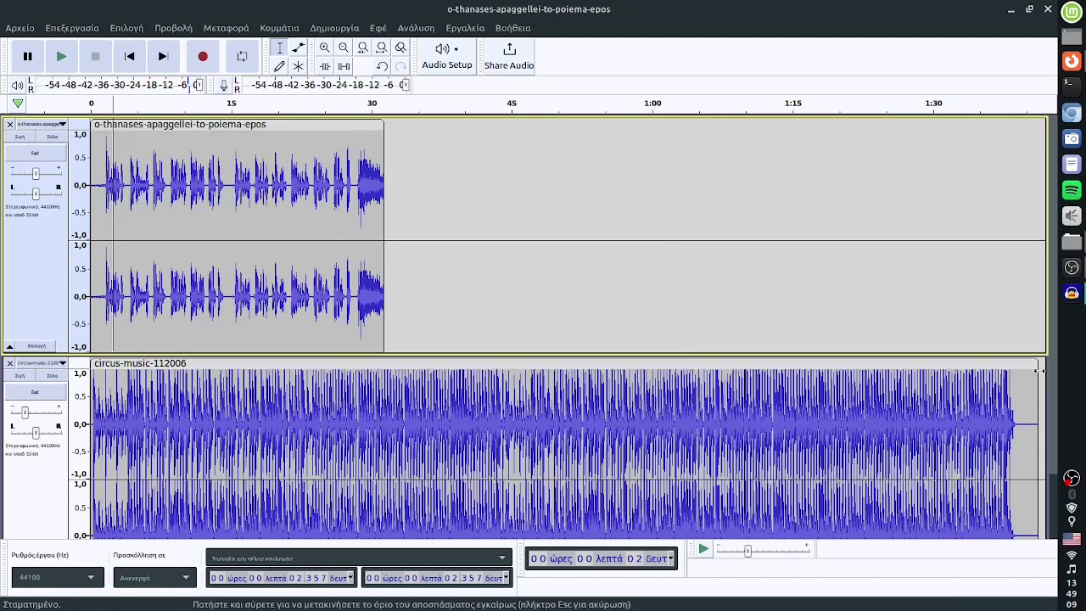
left_click_drag(1038, 371, 387, 375)
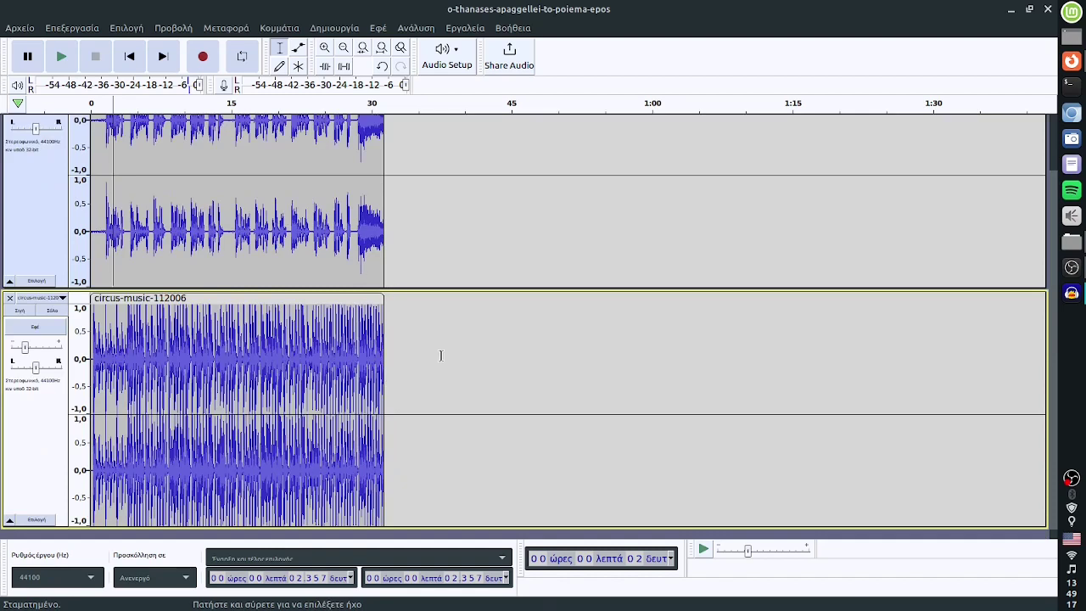
left_click(382, 47)
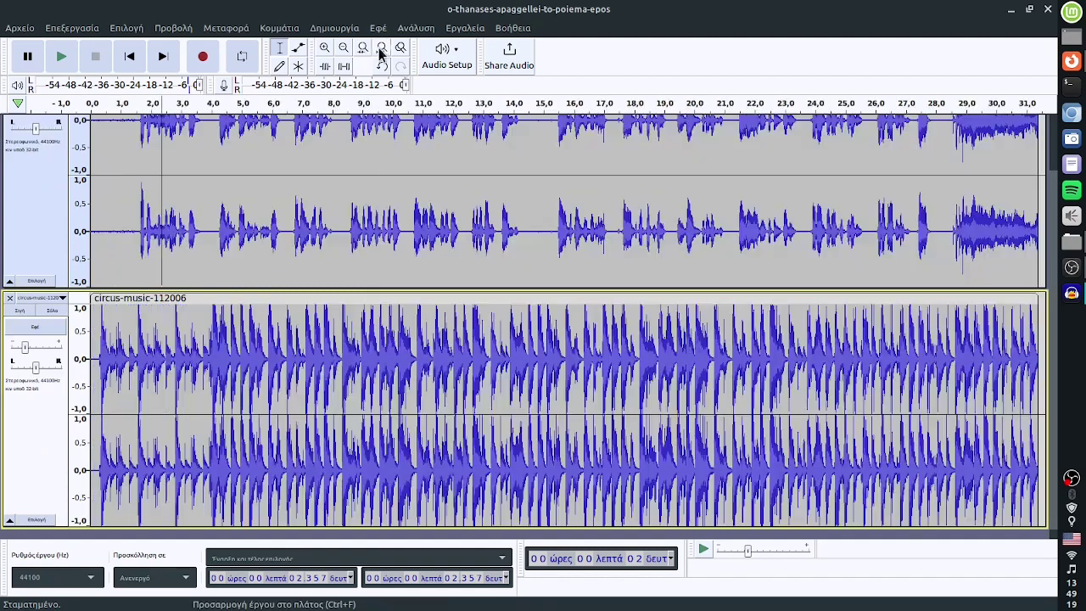
left_click(344, 48)
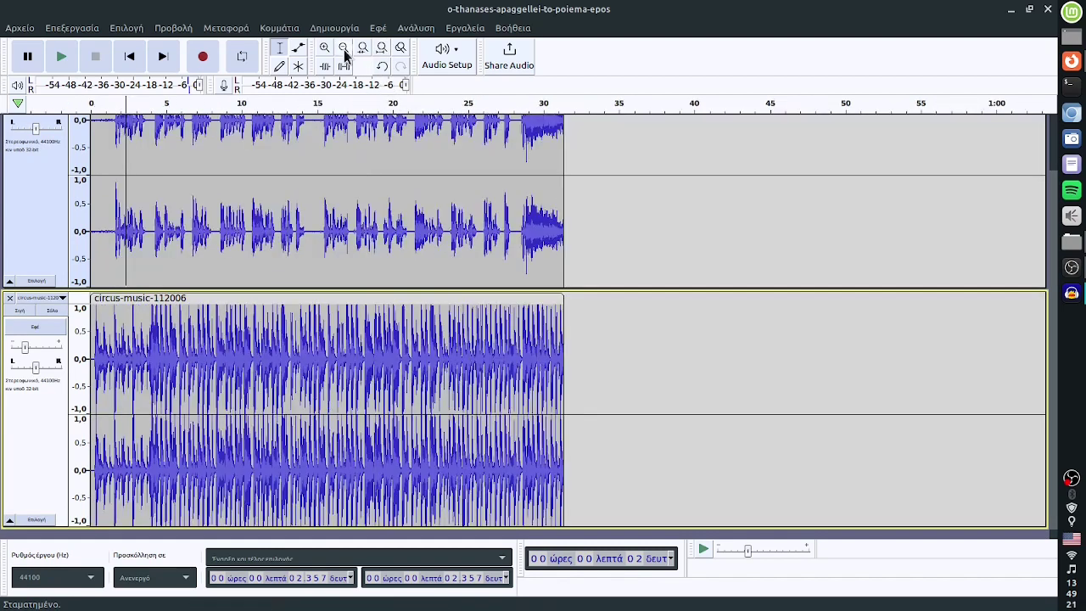
Step: Listen to both tracks from about 8.6 s, and again from about 27.3 s to the end
left_click(222, 184)
left_click(61, 56)
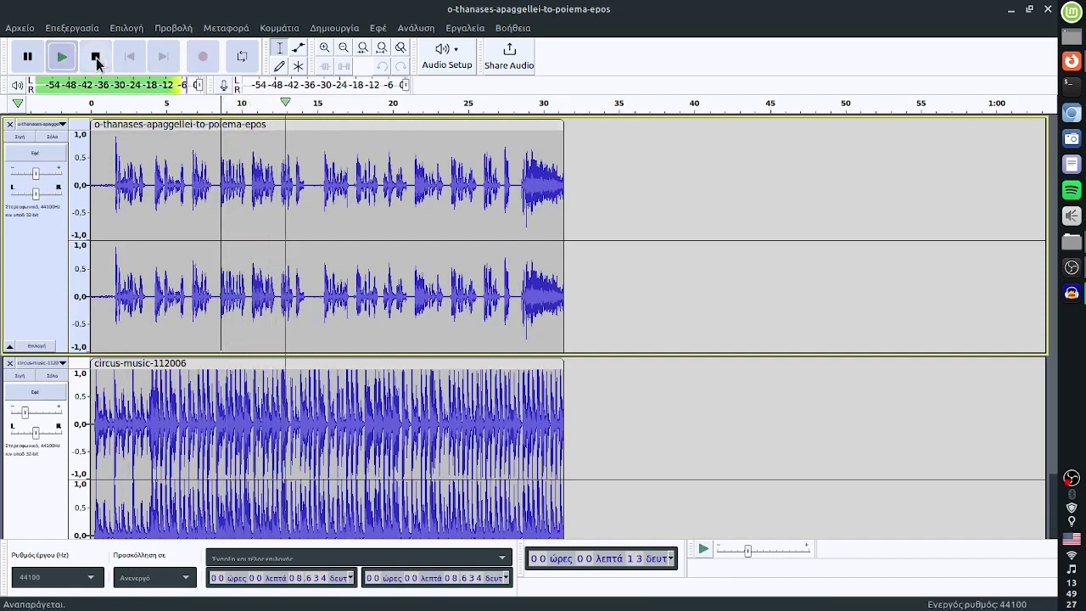
left_click(97, 61)
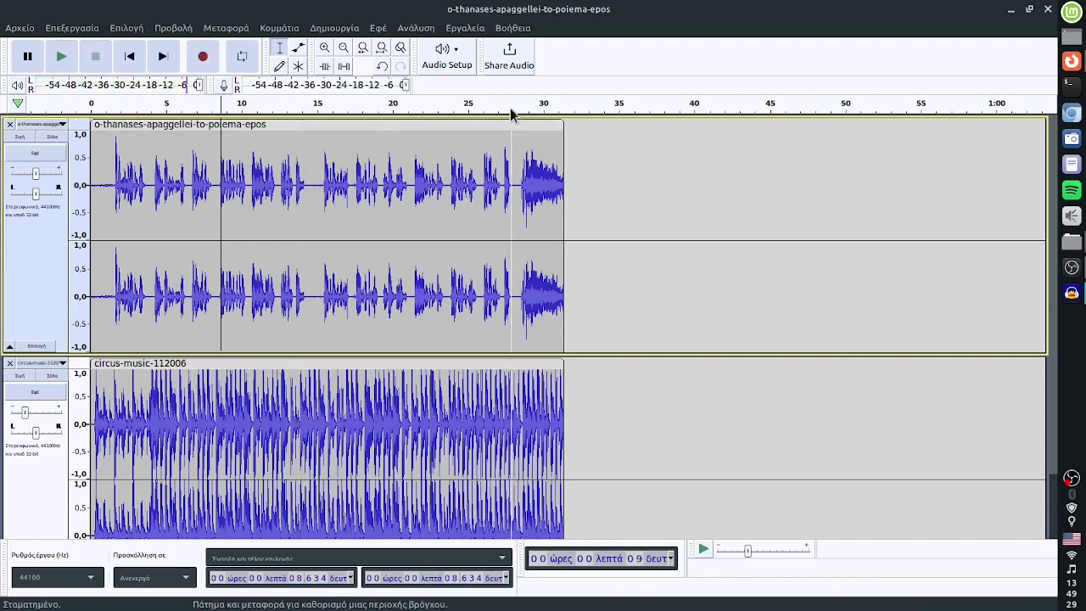
left_click(505, 144)
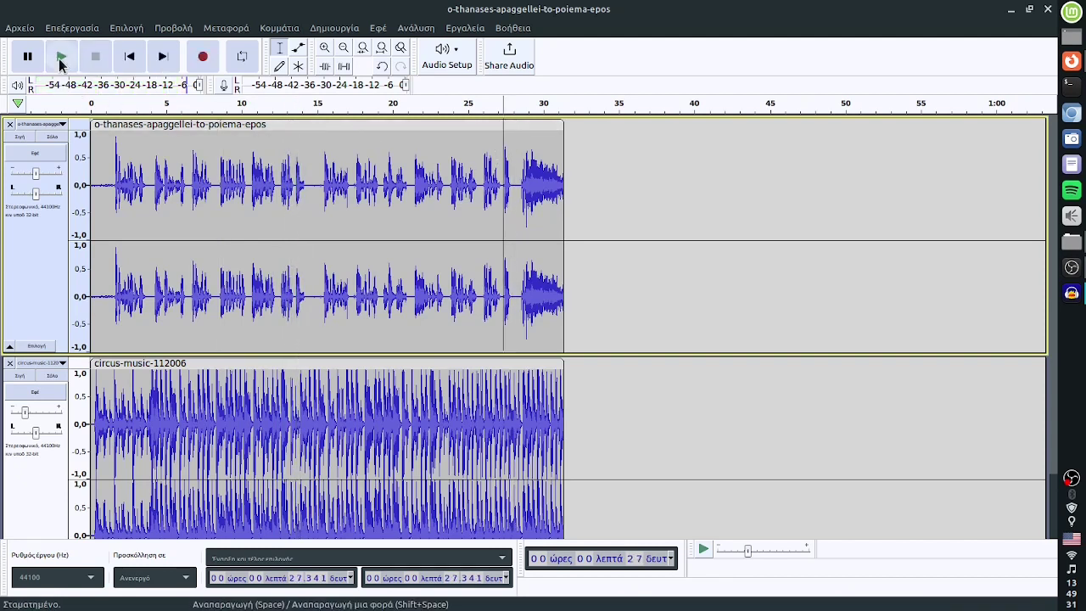
left_click(61, 60)
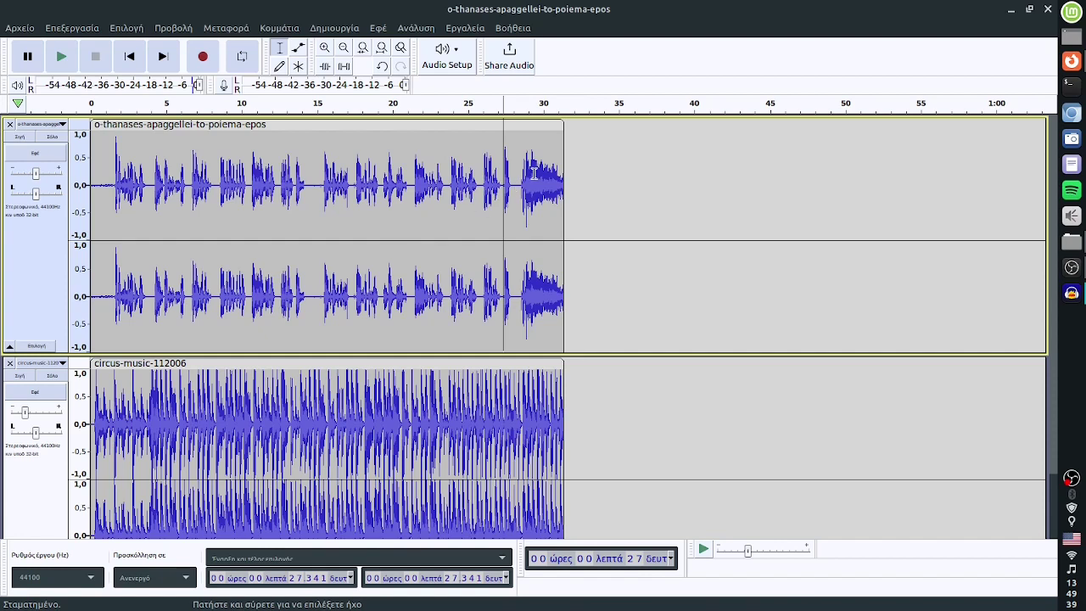
scroll(507, 406, "down", 1)
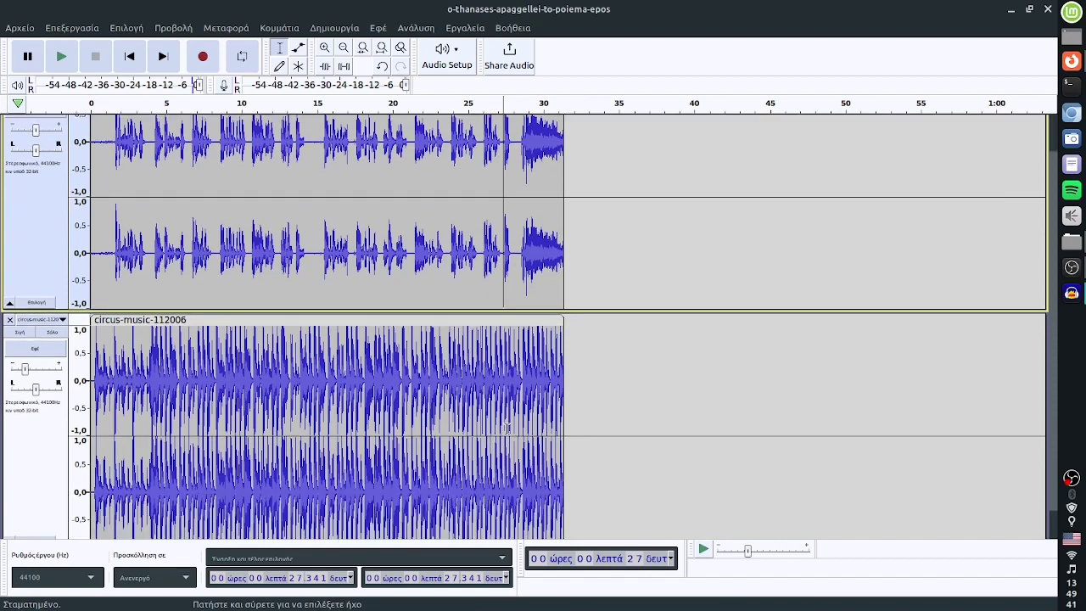
scroll(507, 425, "up", 1)
left_click(423, 191)
left_click_drag(423, 191, 472, 191)
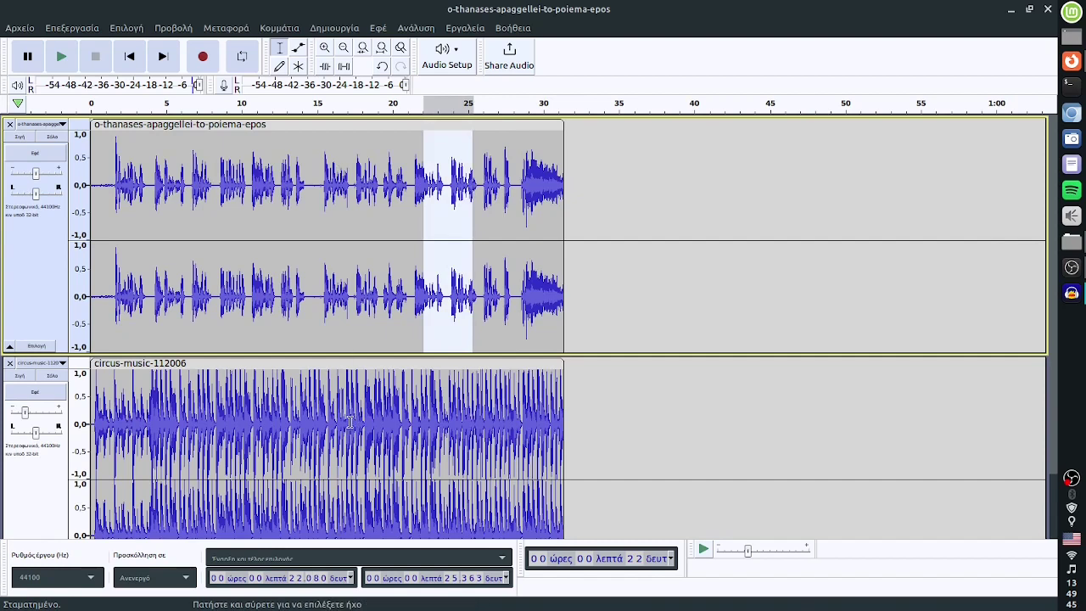
scroll(376, 417, "down", 1)
scroll(382, 407, "up", 1)
left_click(440, 305)
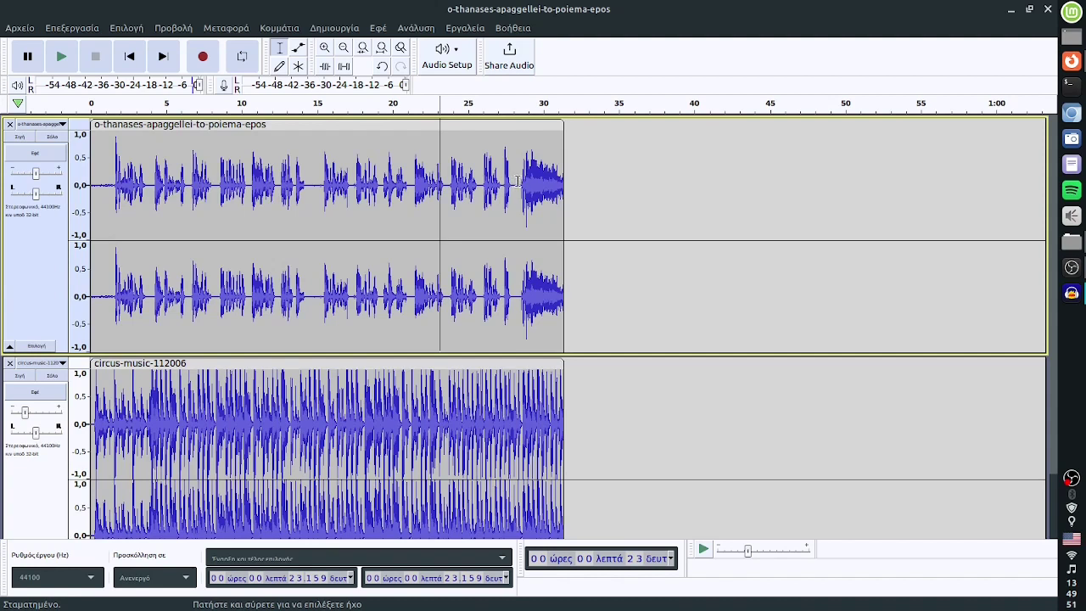
Step: Apply a fade out to the end of both tracks, from about 28.3 s to 31.7 s
left_click_drag(516, 181, 568, 410)
scroll(568, 411, "down", 2)
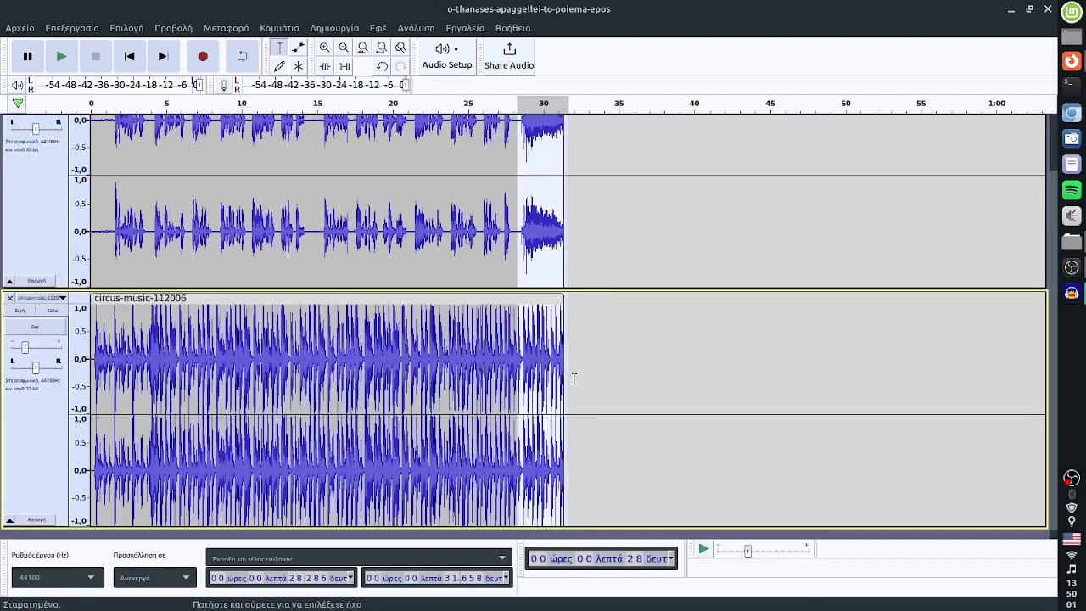
scroll(572, 376, "up", 2)
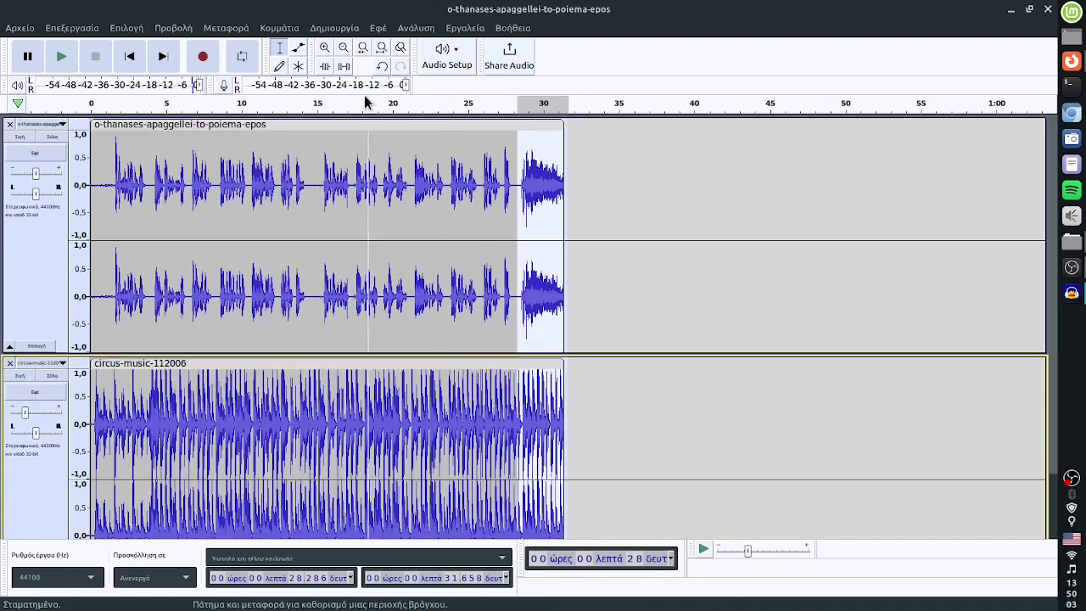
left_click(379, 28)
mouse_move(409, 141)
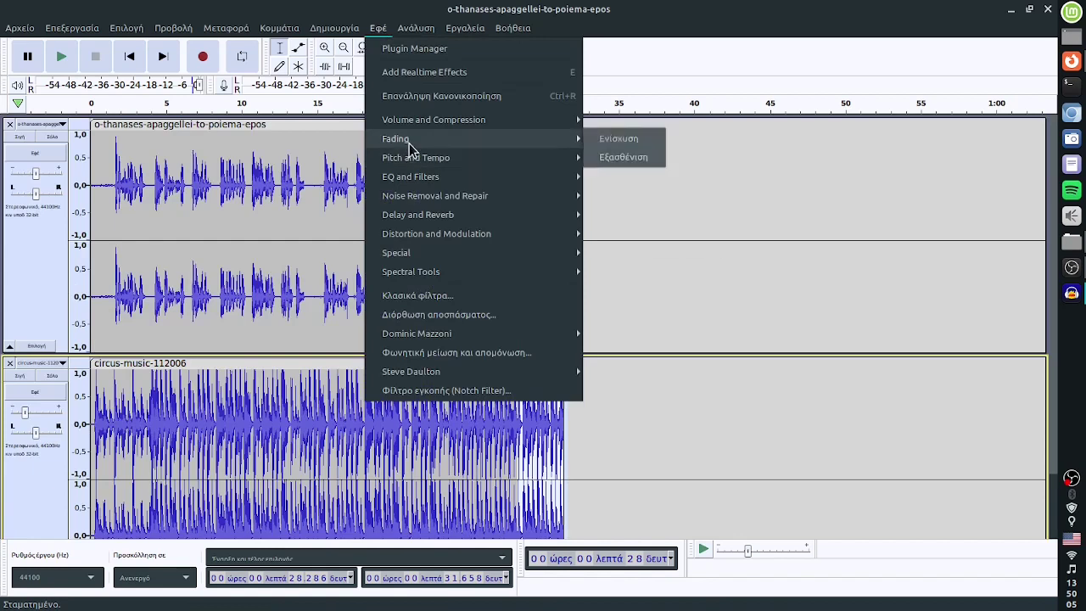
left_click(624, 158)
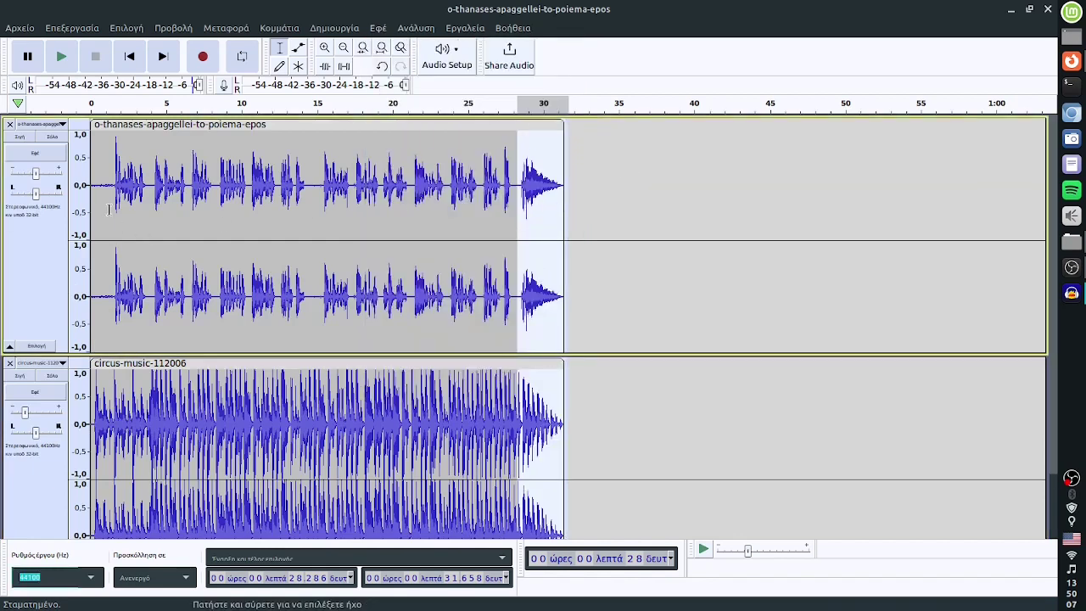
Step: Apply a fade in to both tracks from 0 to about 1.6 s and play the mix from about 0.4 s
left_click_drag(114, 194, 90, 402)
left_click(378, 28)
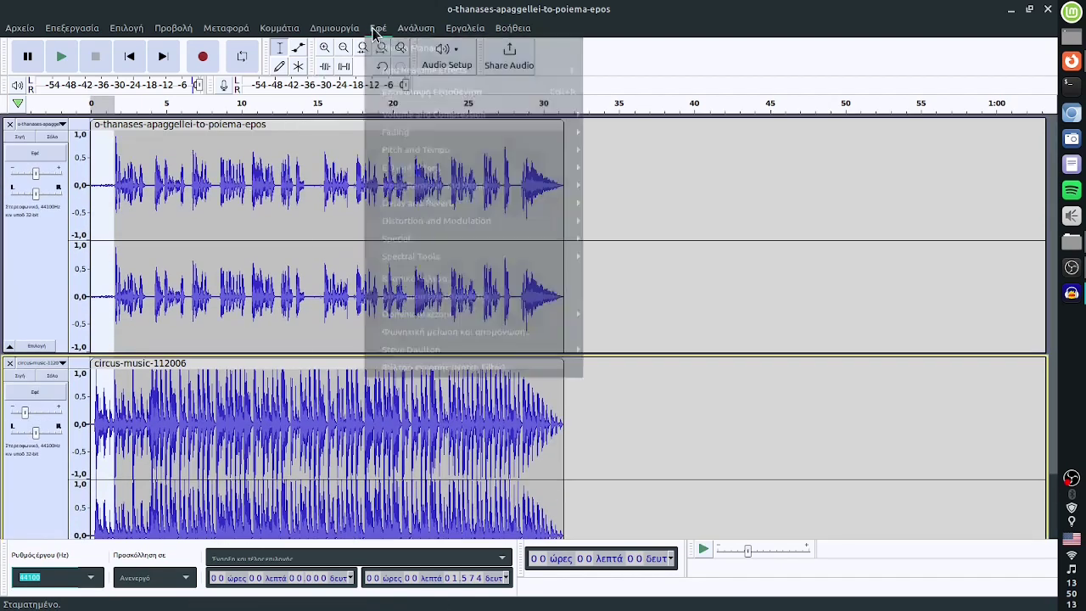
mouse_move(399, 138)
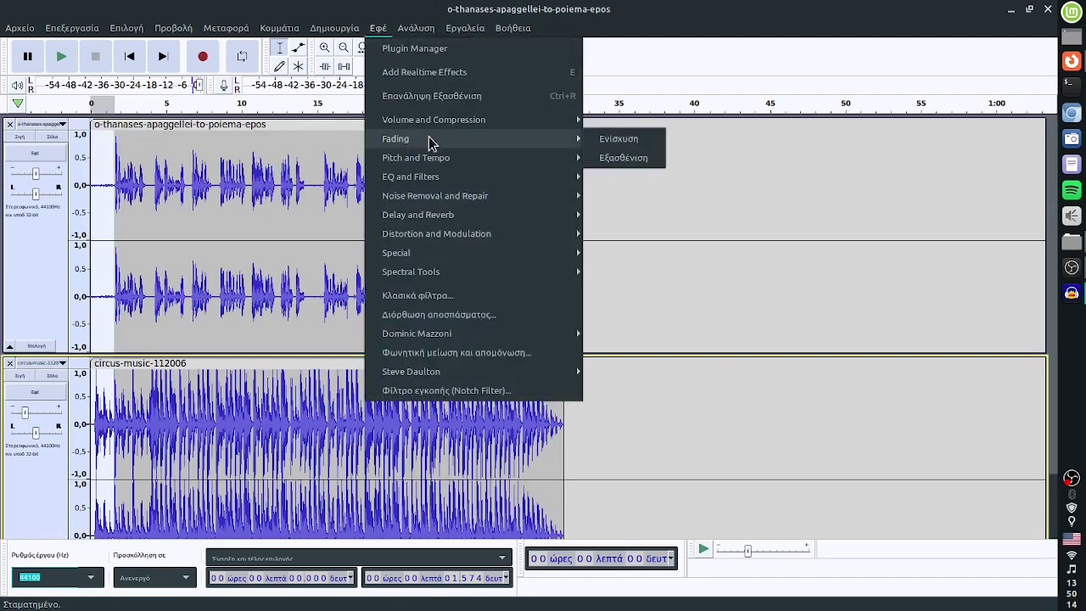
left_click(609, 139)
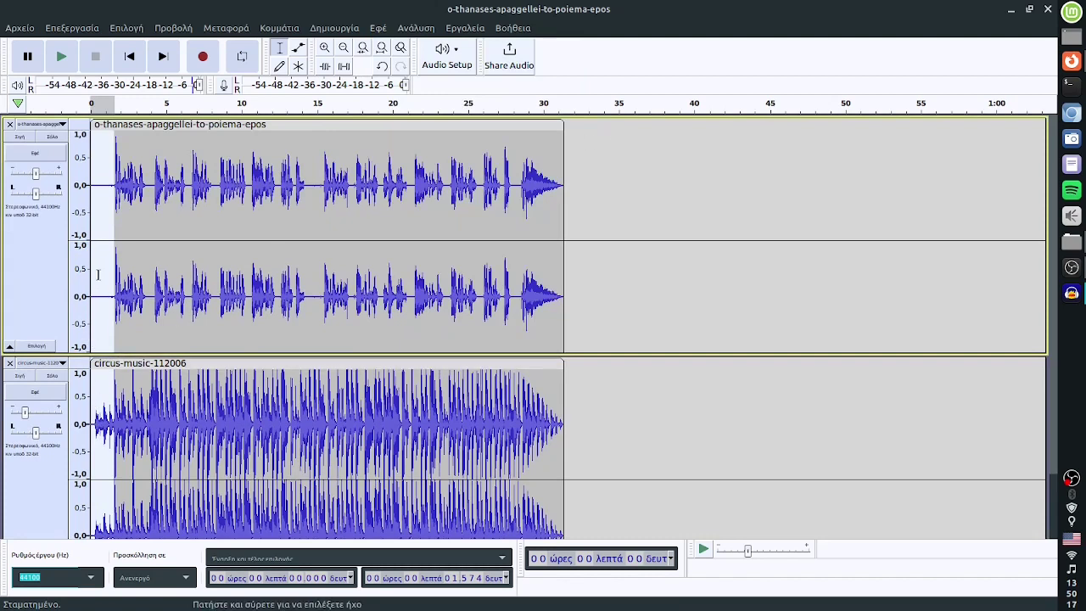
left_click(62, 57)
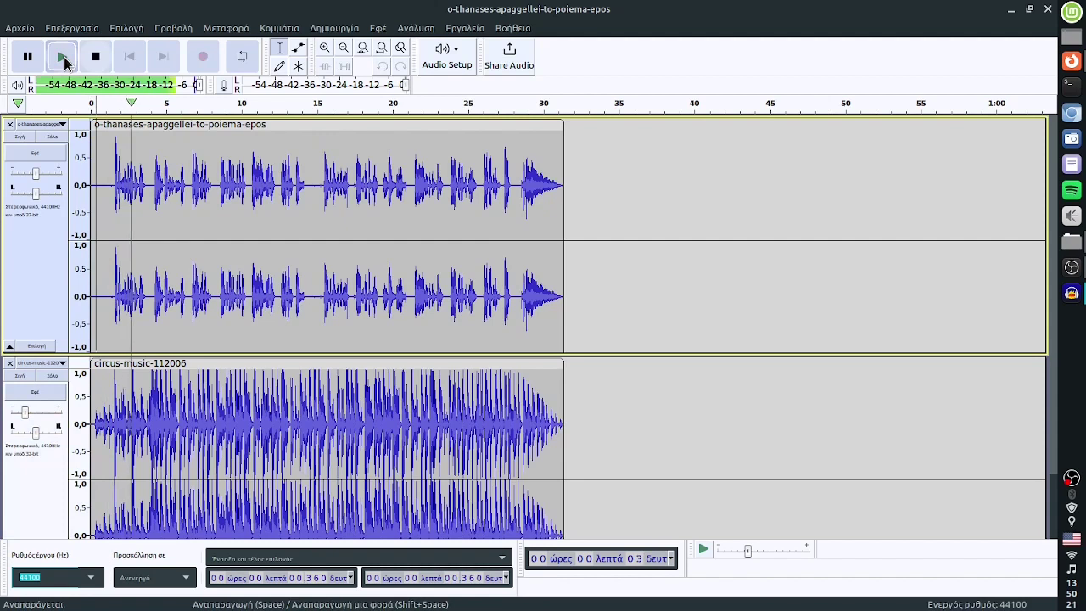
Step: Stop the playback and listen to the fade out at the end of the mix from about 26.7 s
left_click(95, 56)
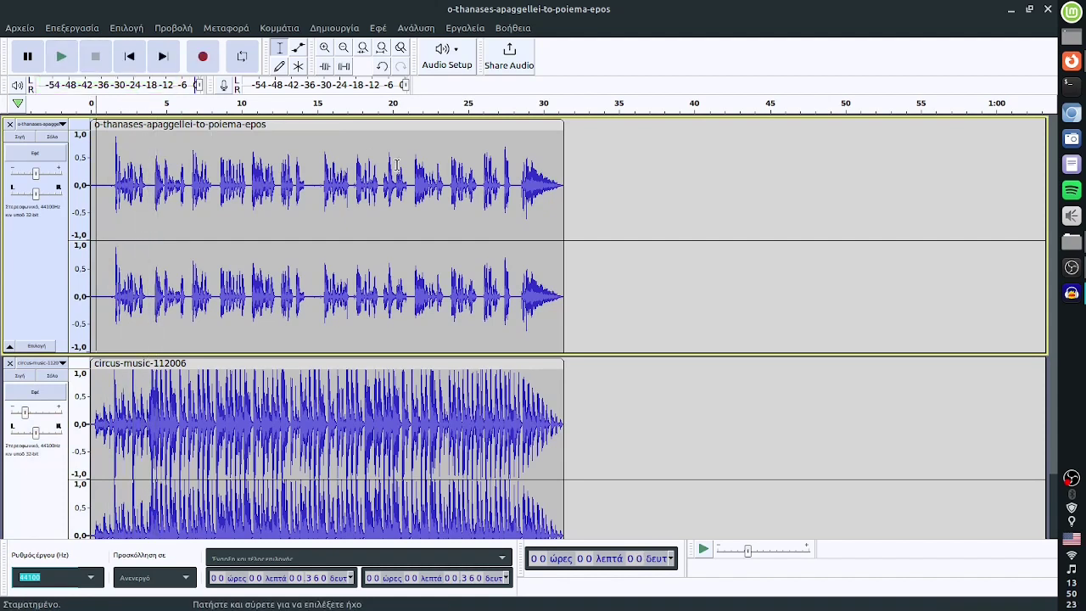
left_click(492, 176)
left_click(62, 57)
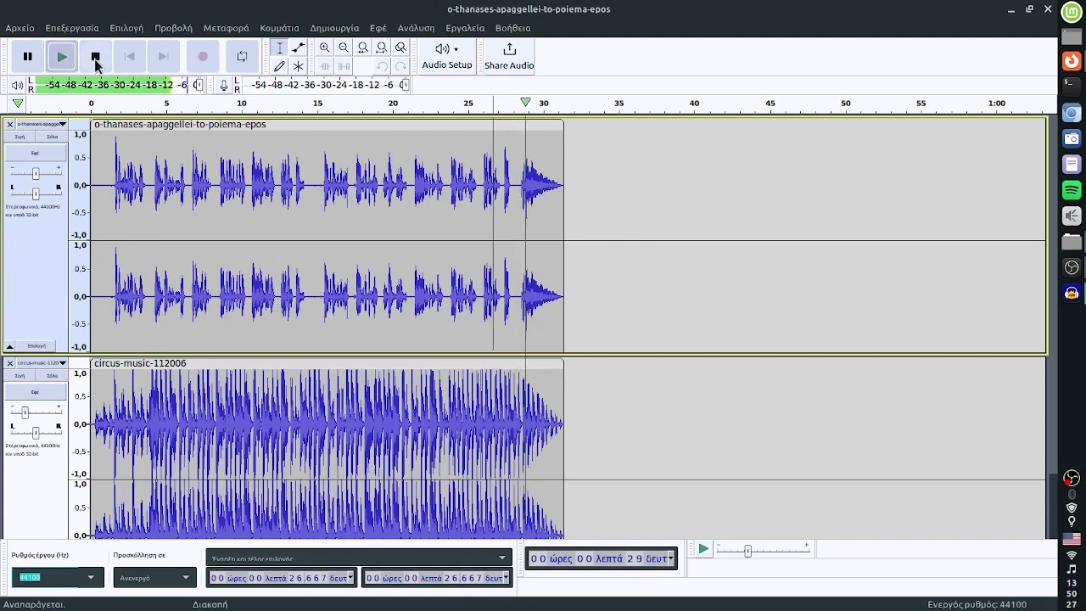
left_click(96, 57)
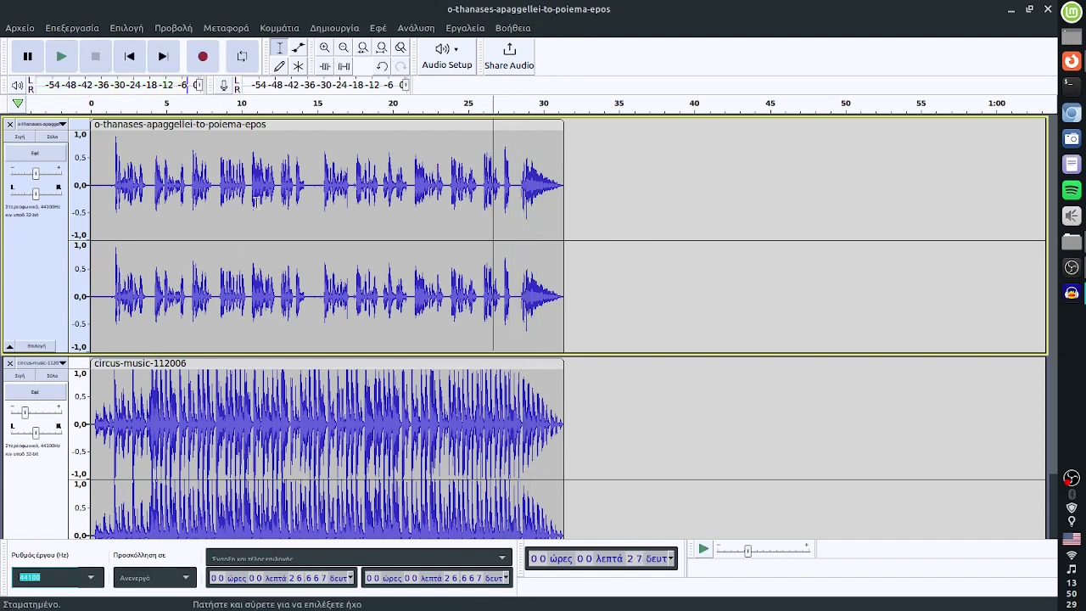
left_click(255, 200)
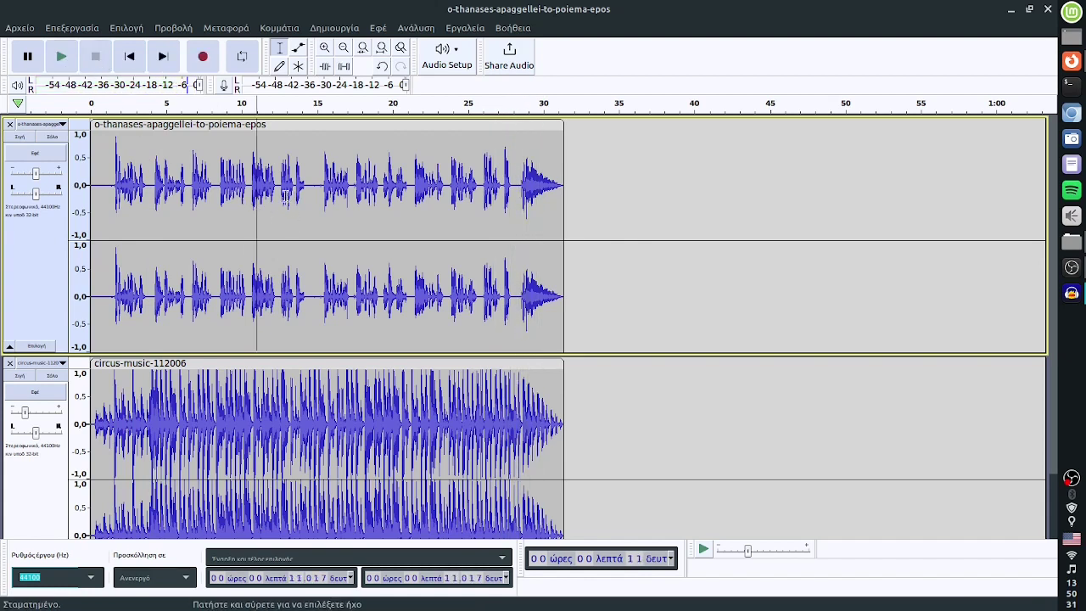
left_click_drag(279, 196, 334, 195)
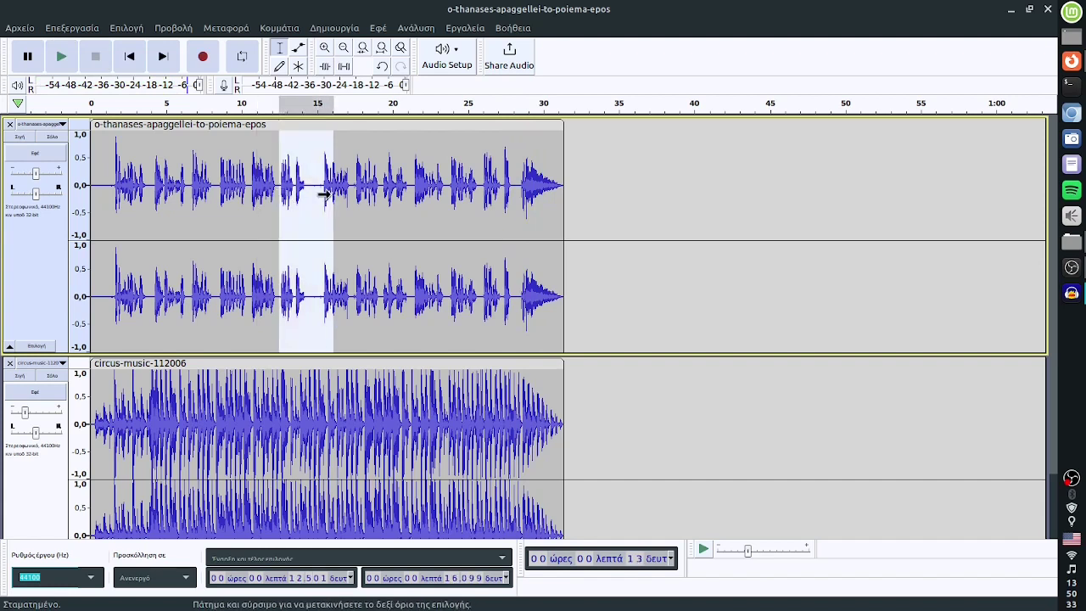
left_click(256, 271)
left_click_drag(325, 265, 351, 424)
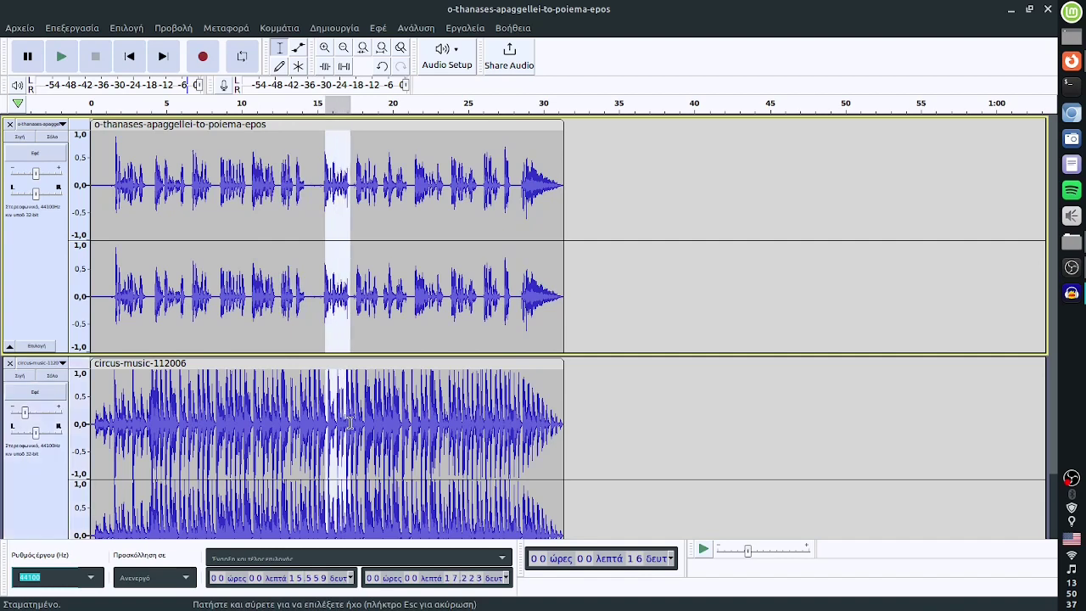
scroll(340, 420, "down", 1)
left_click(248, 213)
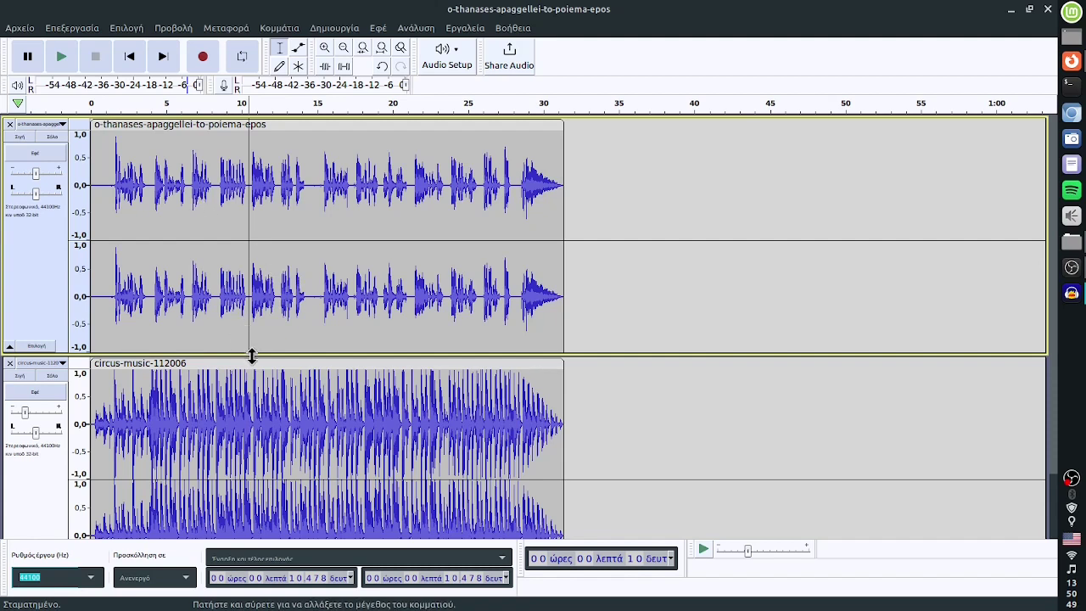
scroll(251, 359, "down", 1)
scroll(187, 333, "up", 1)
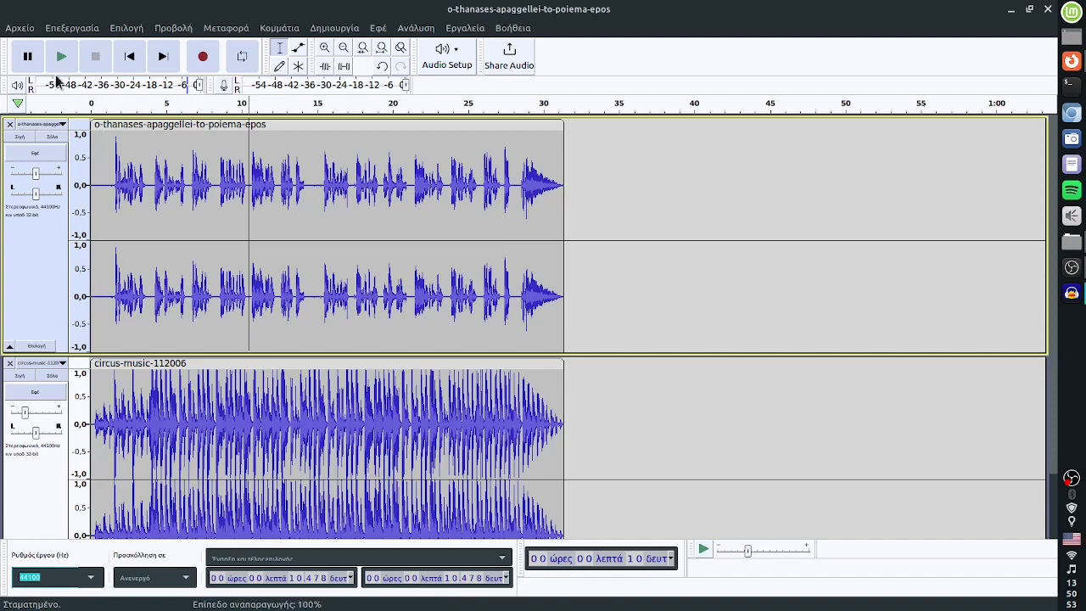
Step: Export the mix as the MP3 file o-thanases-apaggellei-to-poiema-epos-final.mp3 in audacity-exercises, forced to mono, keeping the existing metadata tags
left_click(20, 29)
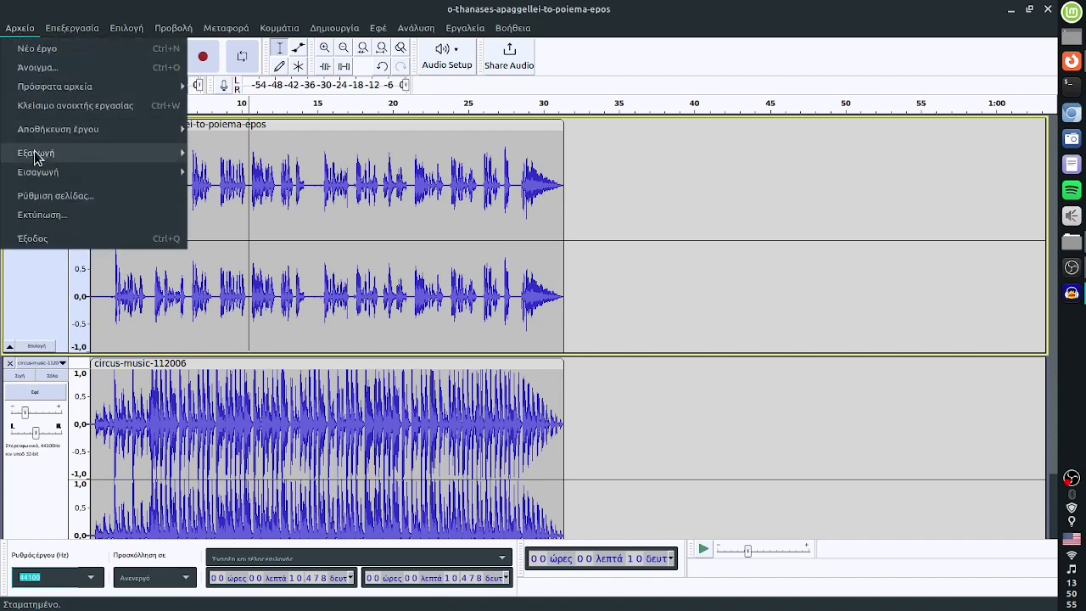
mouse_move(53, 155)
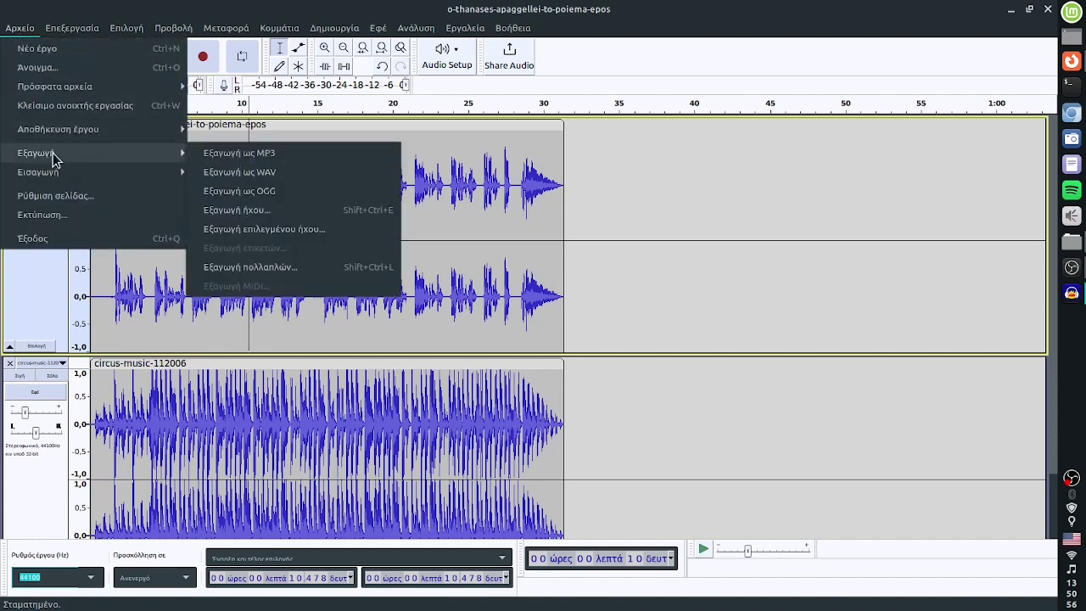
left_click(295, 163)
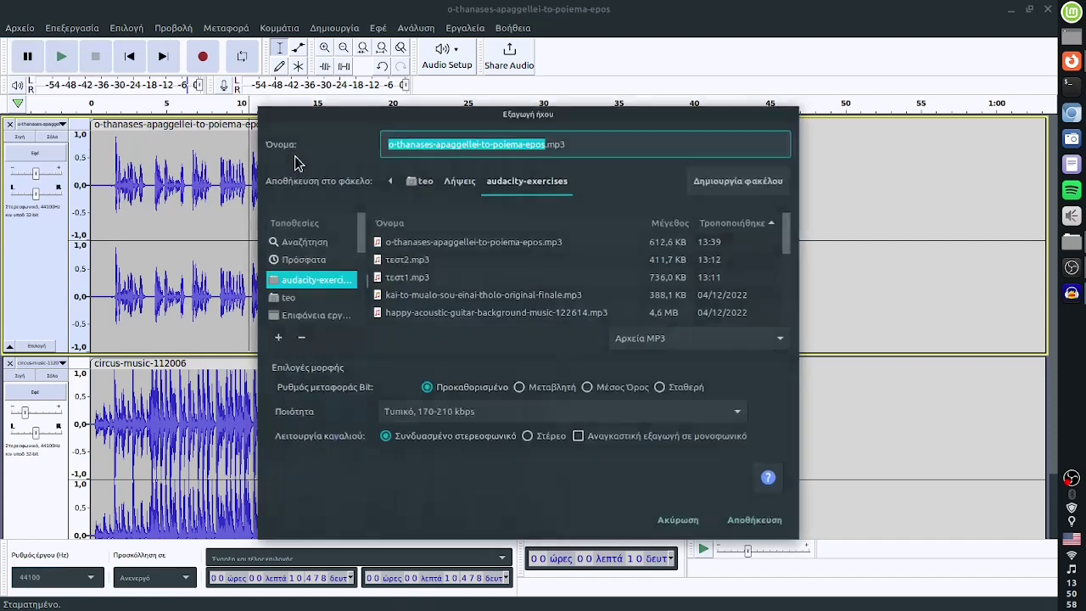
left_click(547, 144)
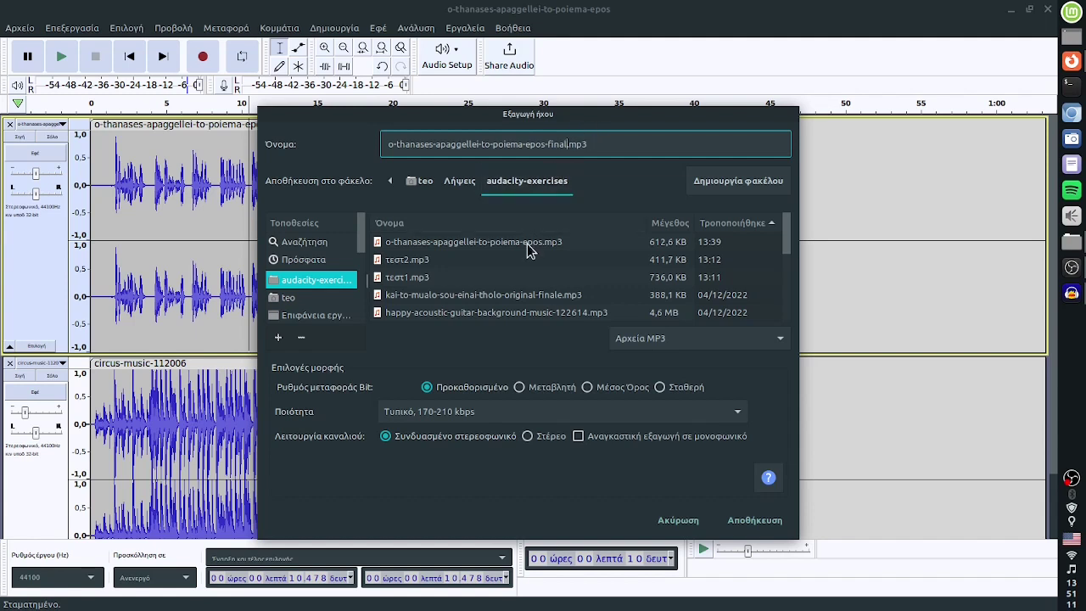
left_click(580, 443)
left_click(754, 520)
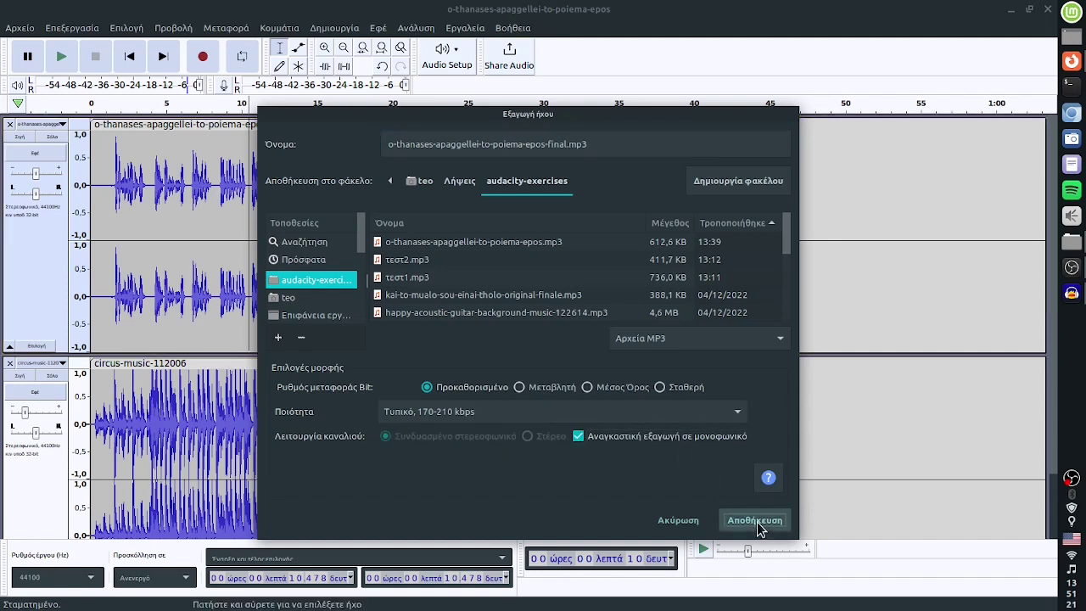
left_click(651, 342)
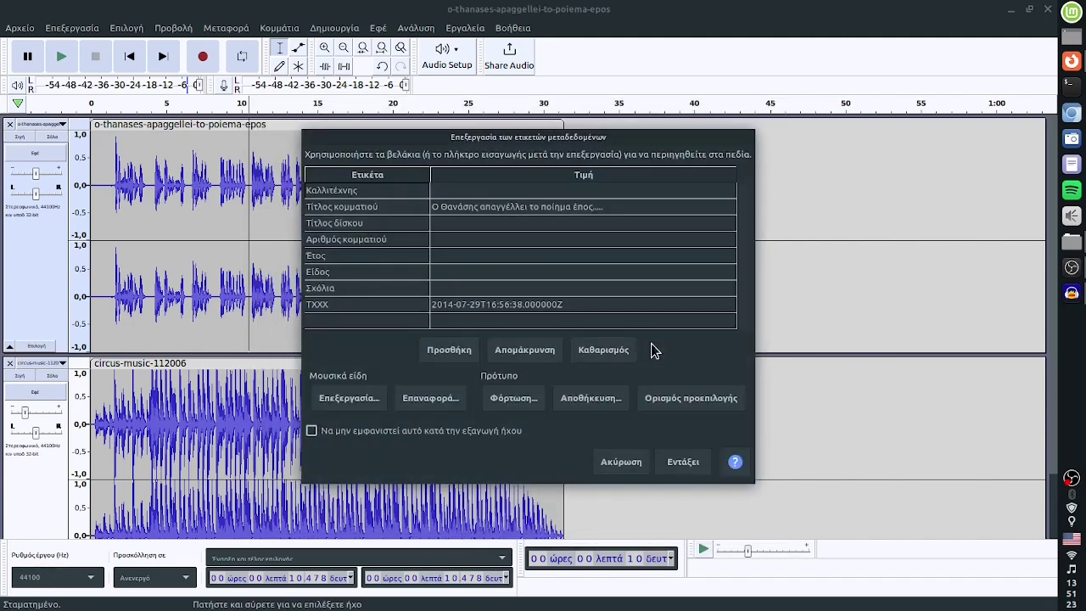
left_click(684, 461)
Step: In the file manager, play o-thanases-apaggellei-to-poiema-epos-final.mp3 at several points, including about 14 s and 19 s, close the player and return to Audacity
left_click(1072, 242)
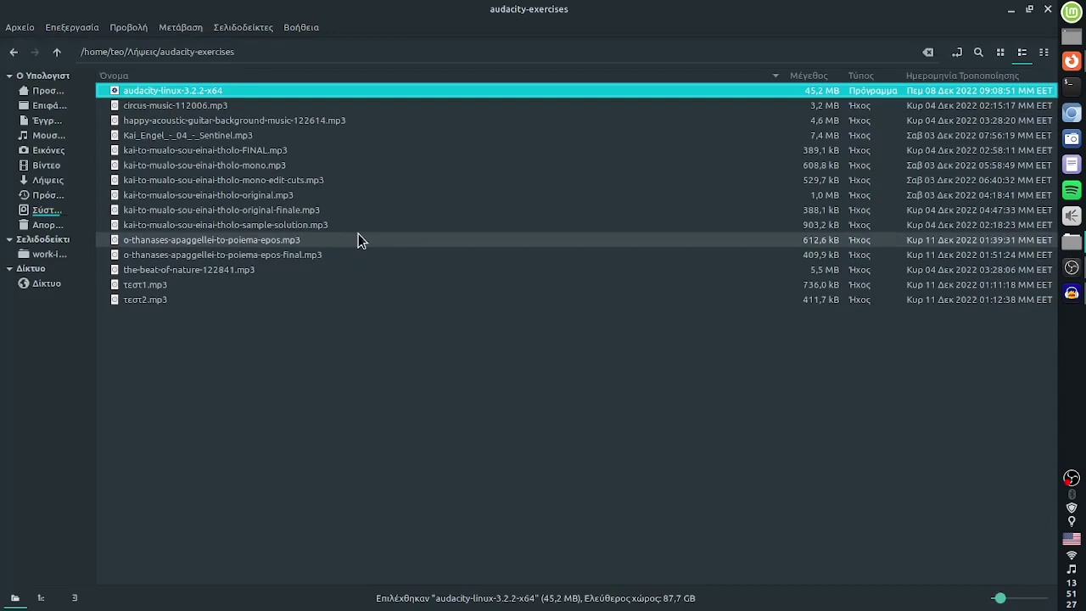
left_click(293, 255)
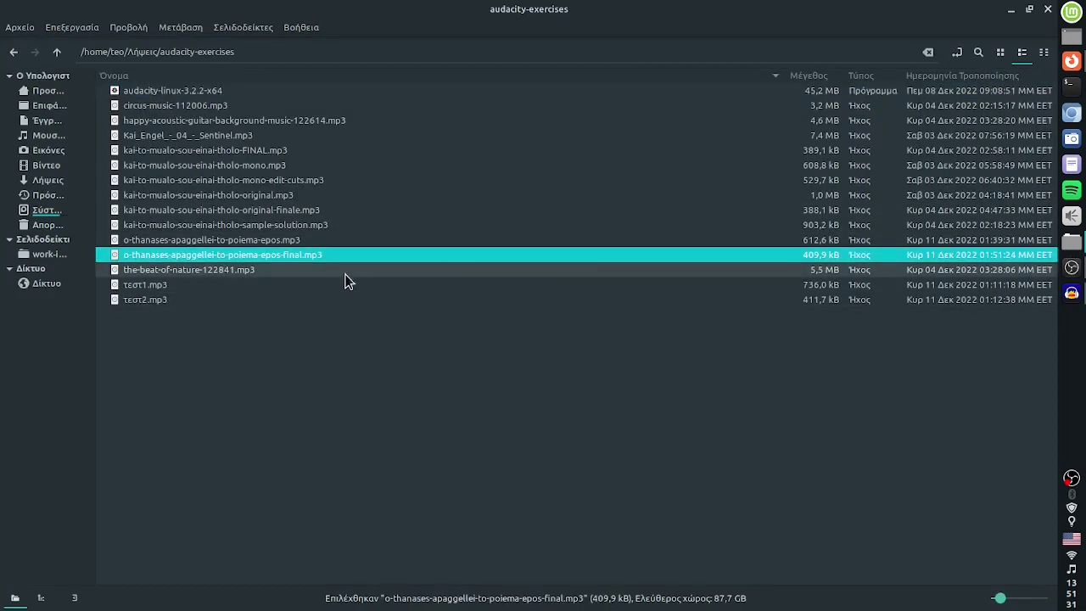
double_click(298, 255)
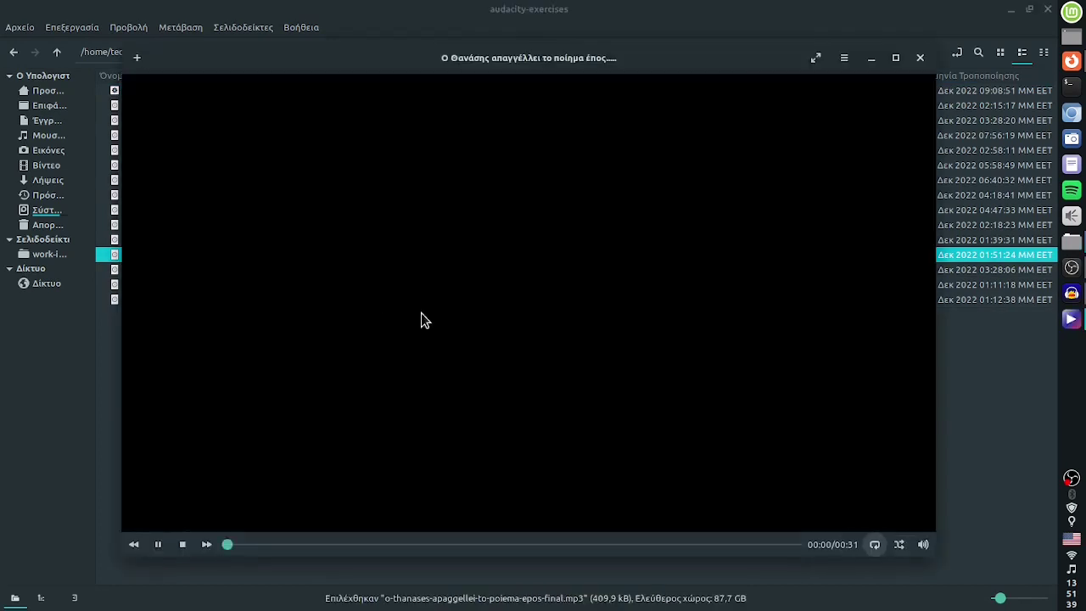
left_click(383, 547)
left_click(485, 548)
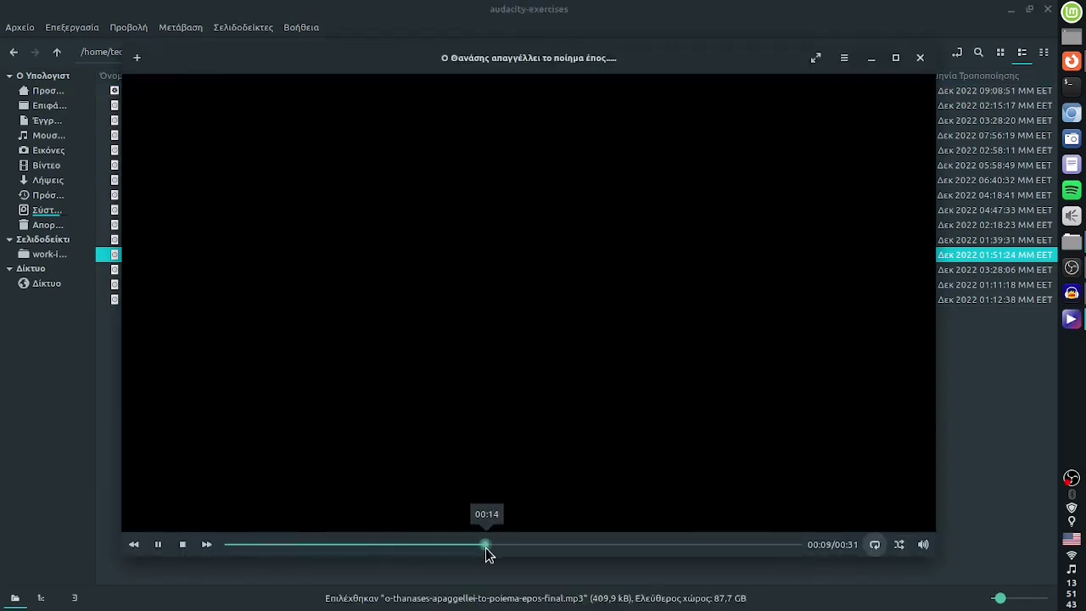
left_click(578, 544)
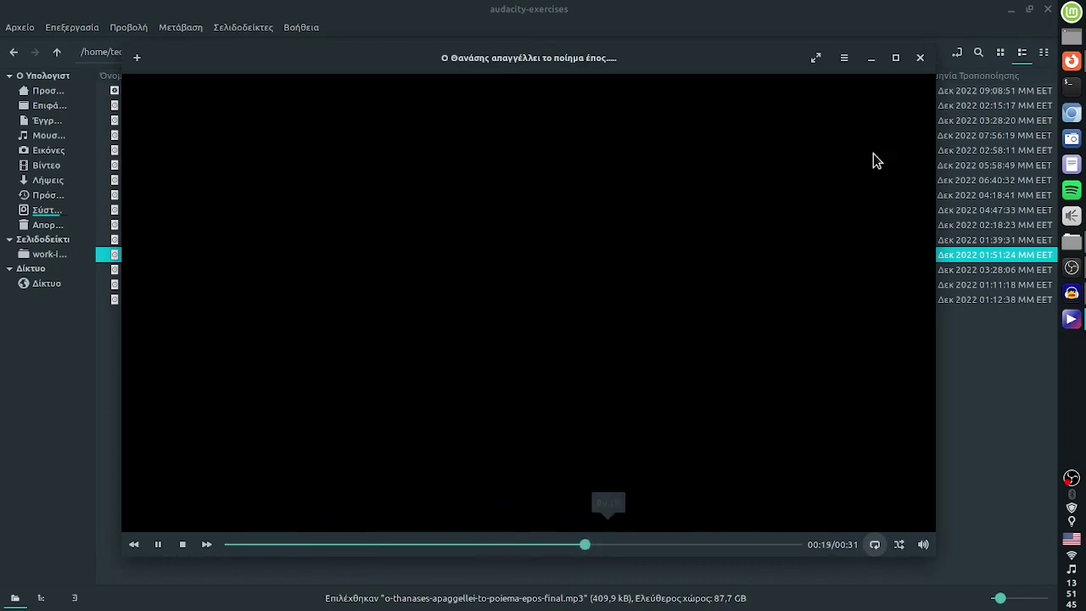
left_click(919, 58)
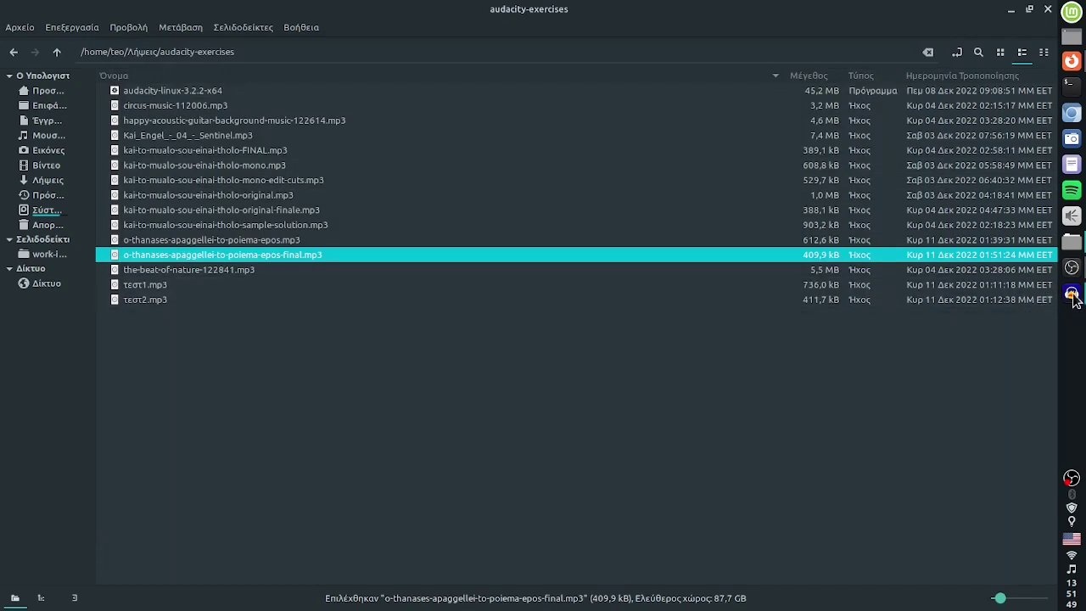
left_click(1046, 298)
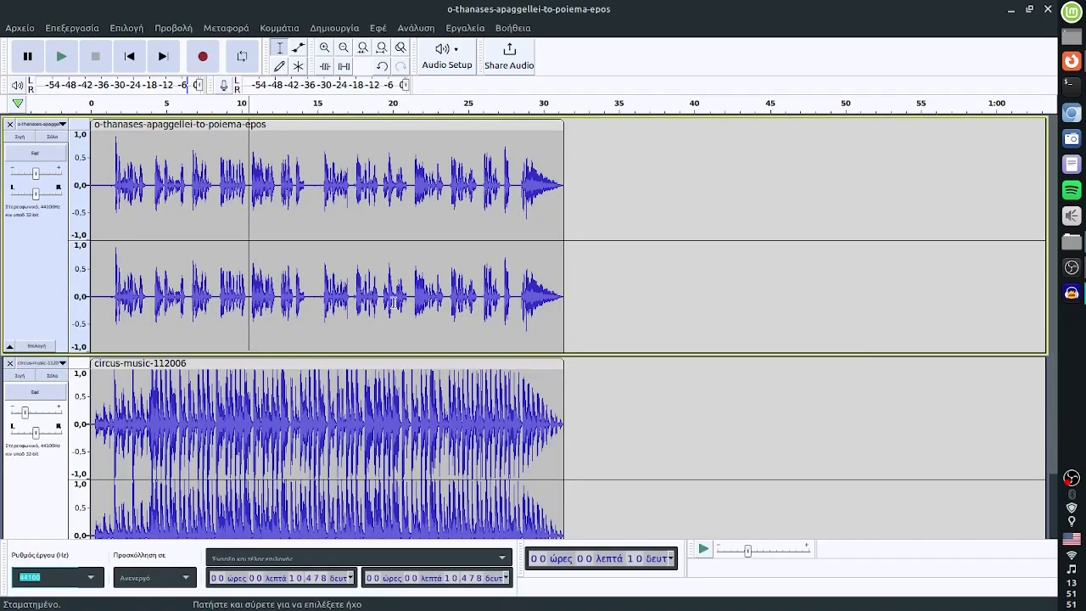